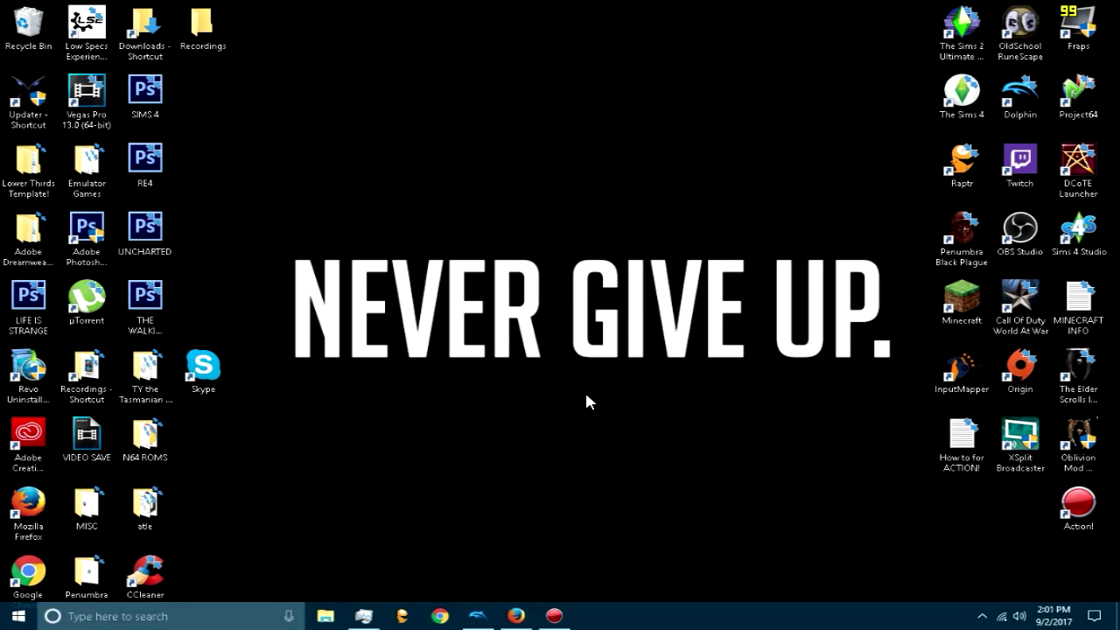
# Stretch the Dolphin game list to show every game, from Battle for Bikini Bottom to TY the Tasmanian Tiger
pyautogui.click(477, 616)
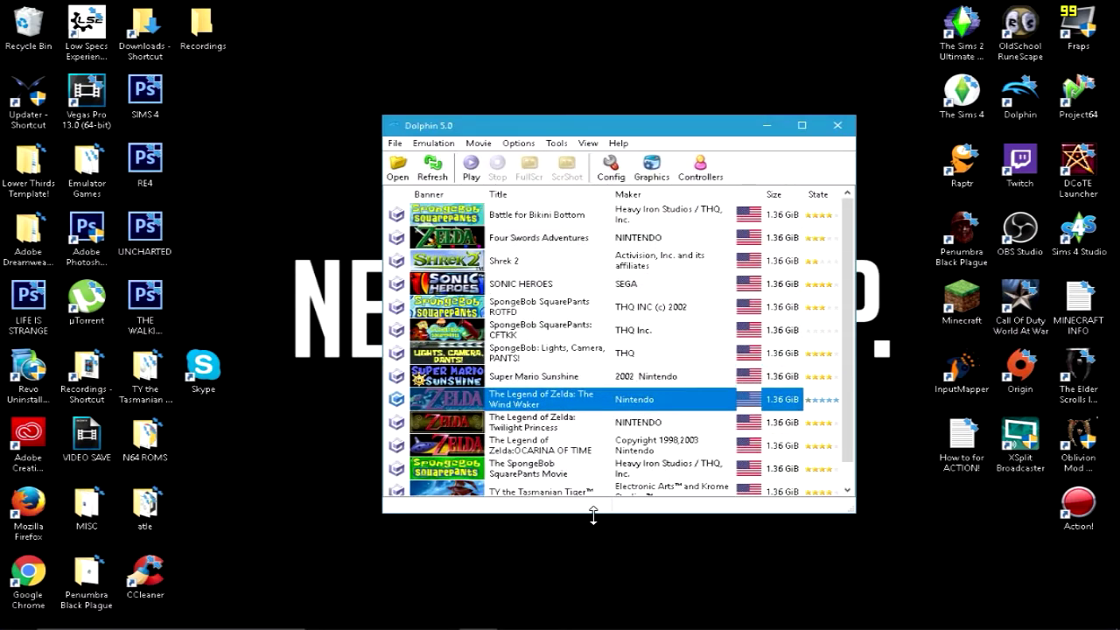
pyautogui.moveTo(593, 516); pyautogui.dragTo(590, 548)
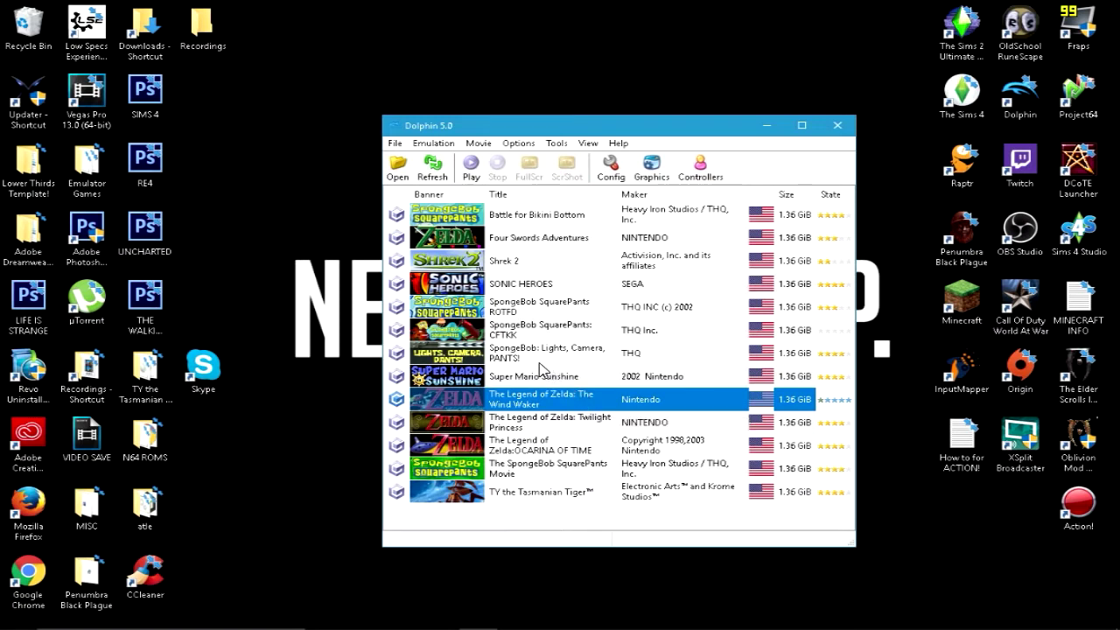
pyautogui.click(653, 166)
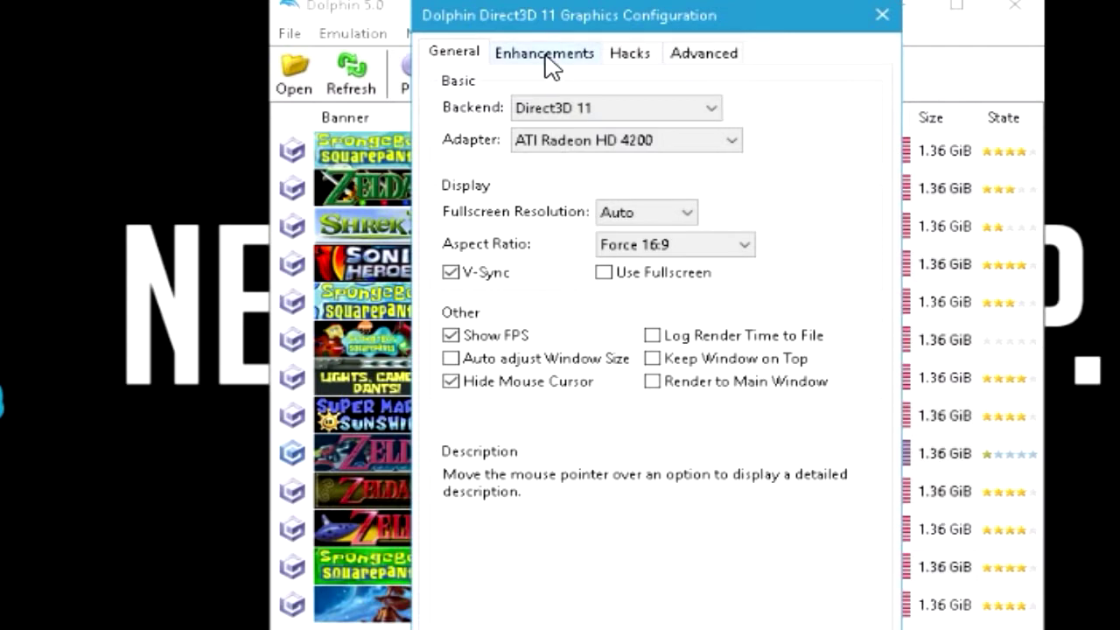
# Review the backend and Enhancements settings, ending on Hacks with Texture Cache Accuracy Fast and XFB disabled
pyautogui.click(590, 109)
pyautogui.click(535, 54)
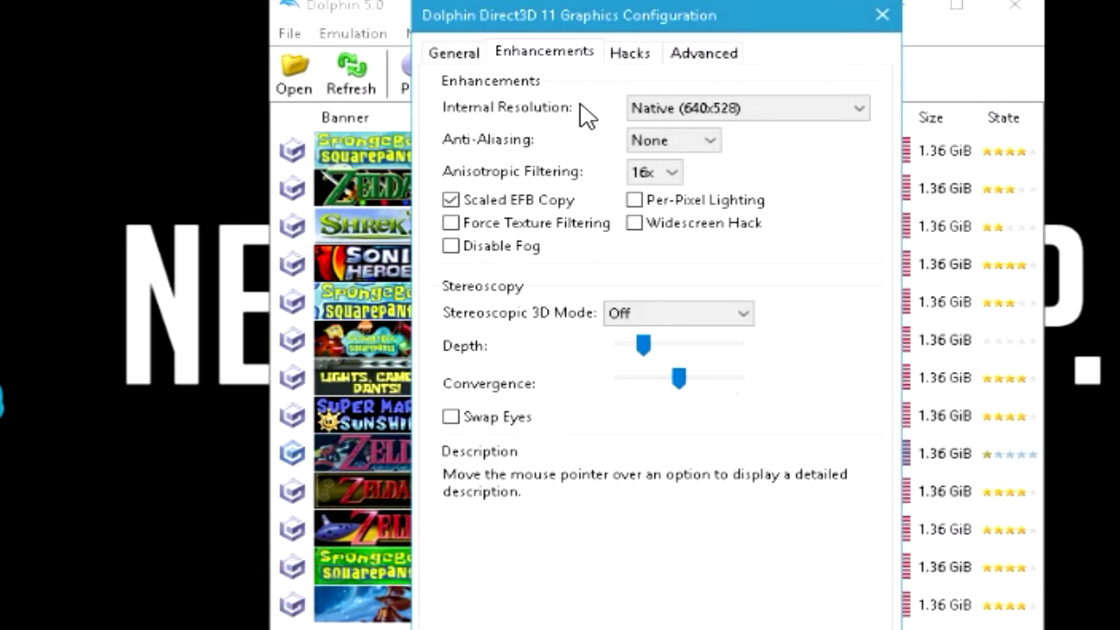
pyautogui.click(626, 54)
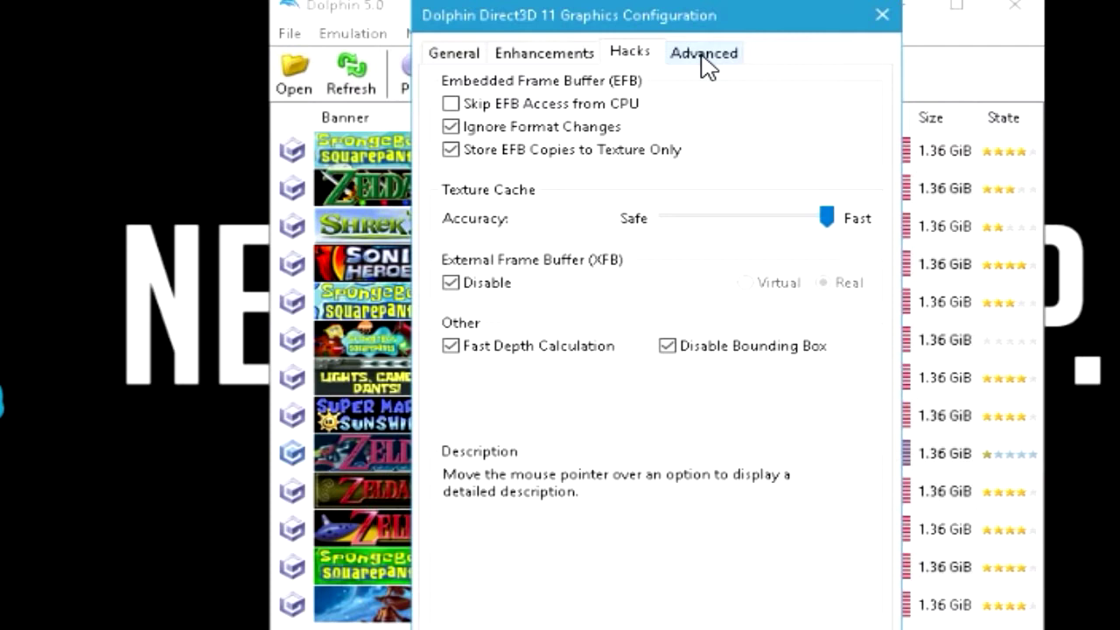
# View the Advanced settings with Crop and Enable Progressive Scan checked, then go back to General
pyautogui.moveTo(538, 102)
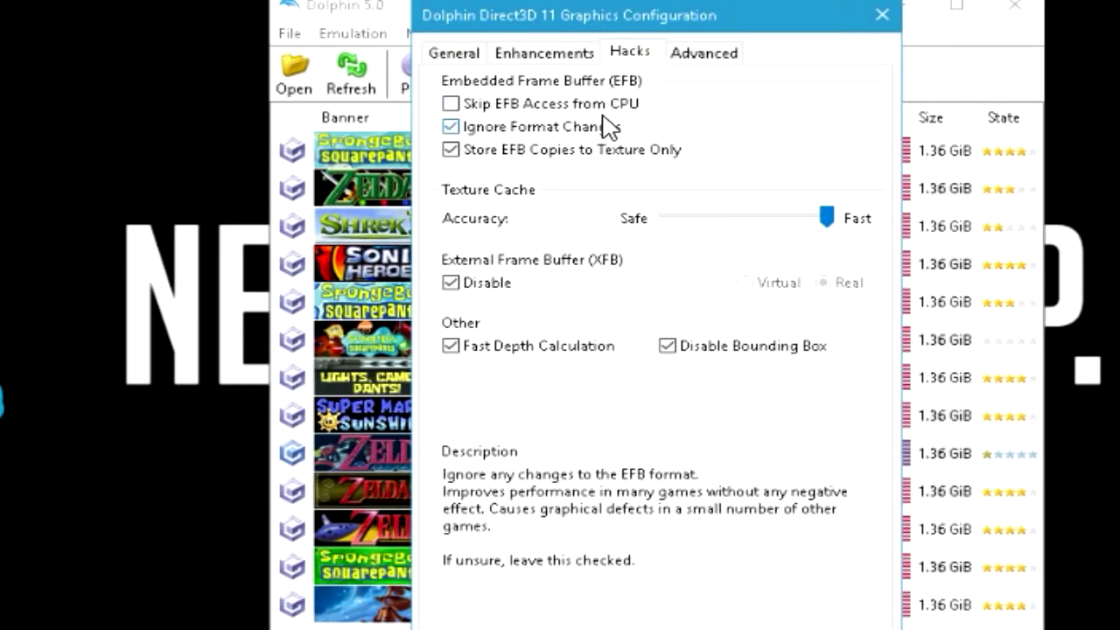
pyautogui.click(704, 54)
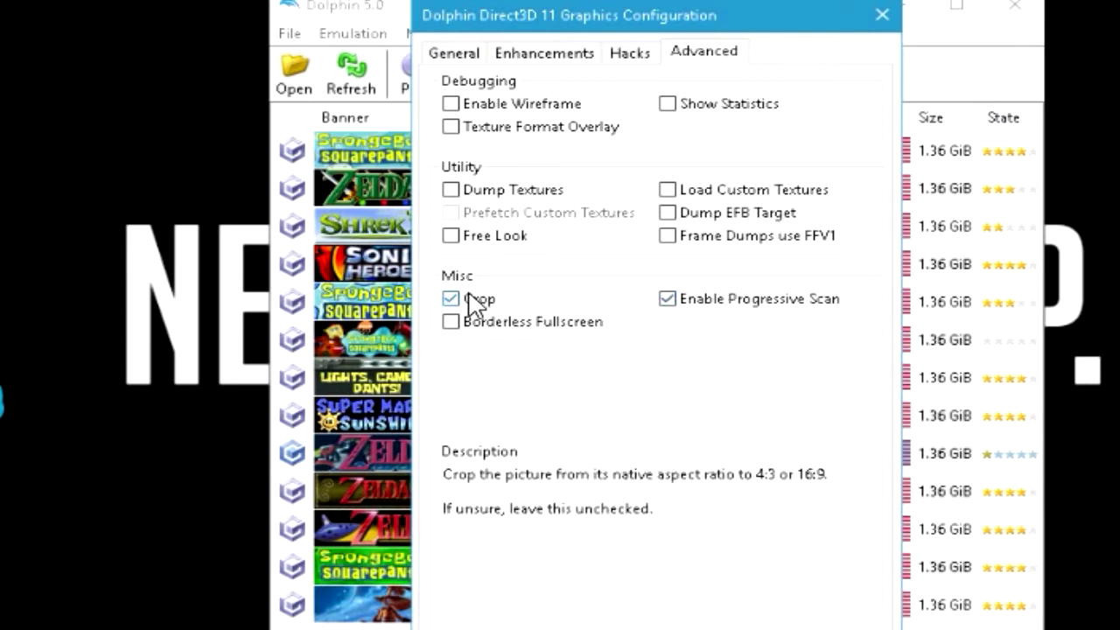
pyautogui.click(481, 56)
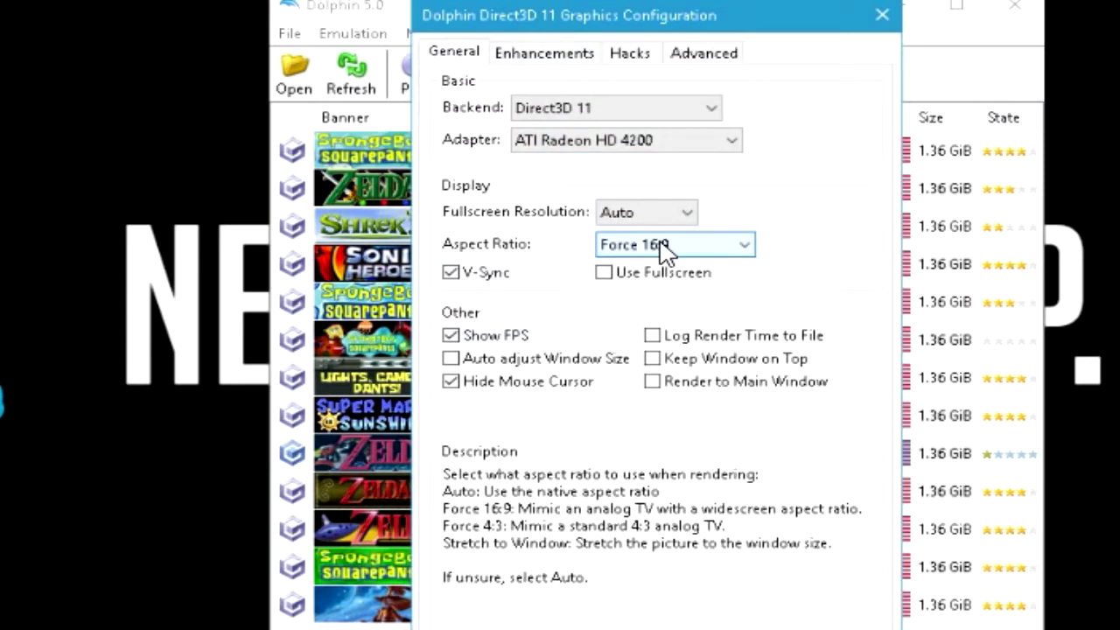
# Keep fullscreen resolution at Auto and aspect ratio at Force 16:9, glance at Enhancements, and close the dialog
pyautogui.click(622, 213)
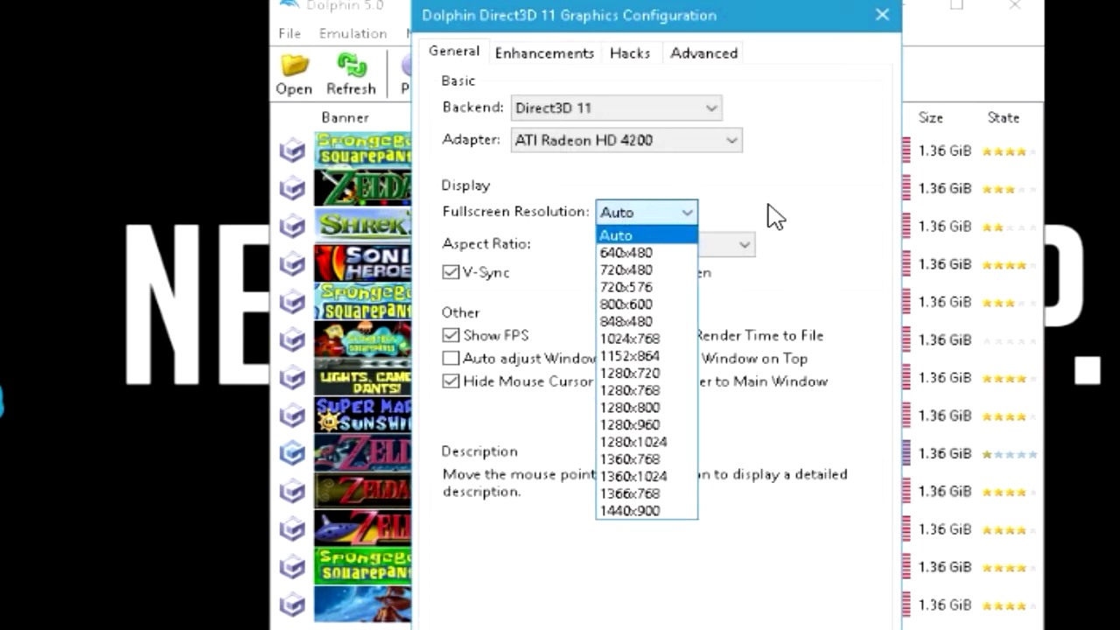
pyautogui.click(771, 212)
pyautogui.click(637, 215)
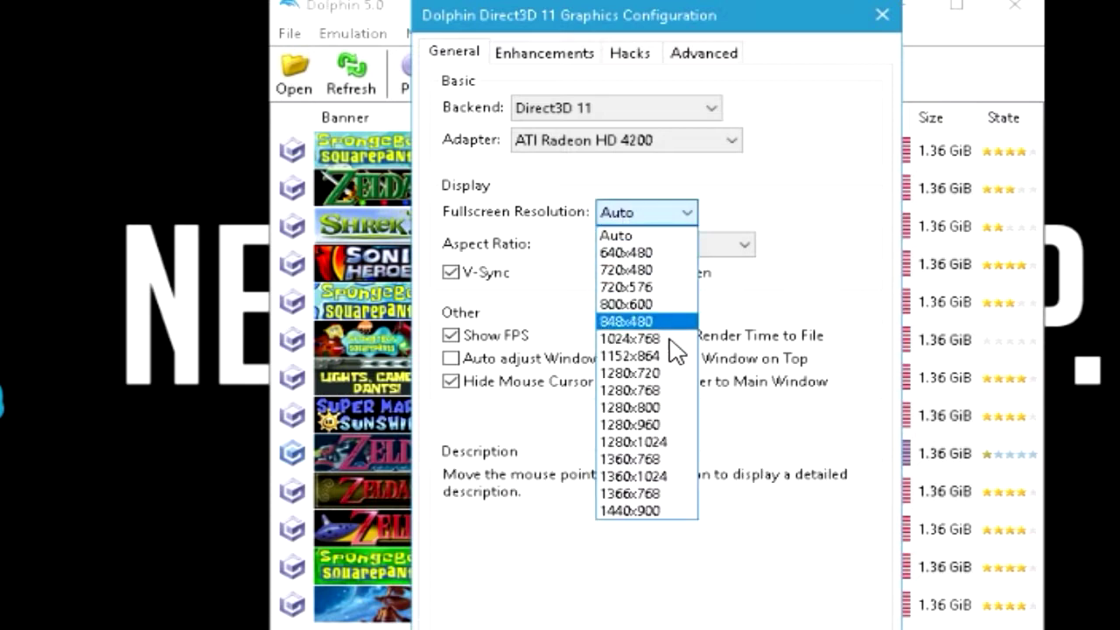
pyautogui.click(743, 250)
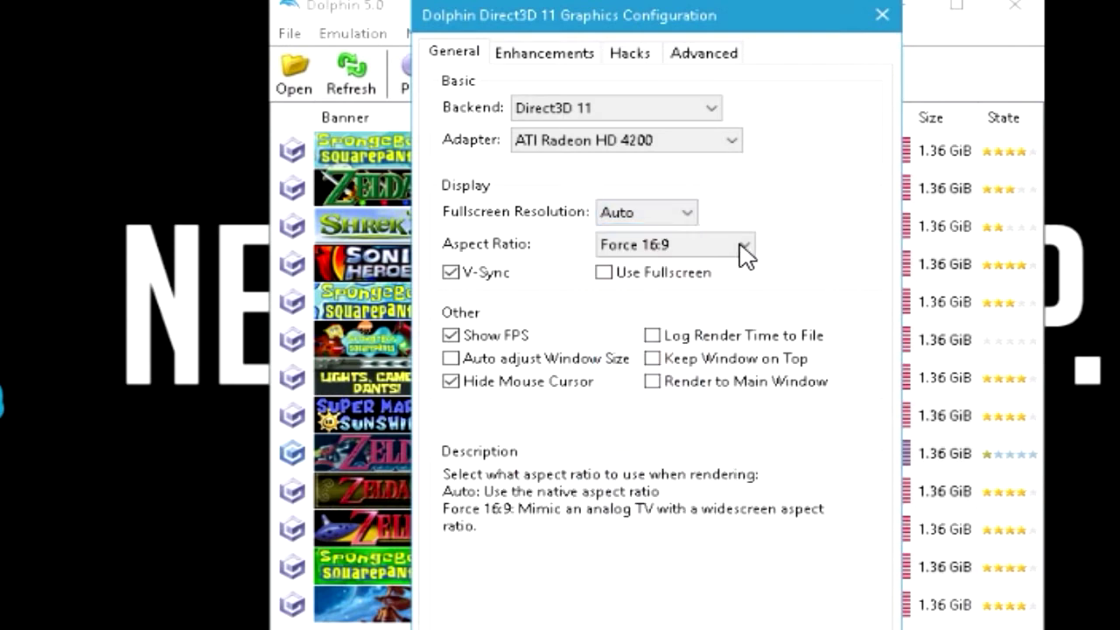
pyautogui.click(731, 248)
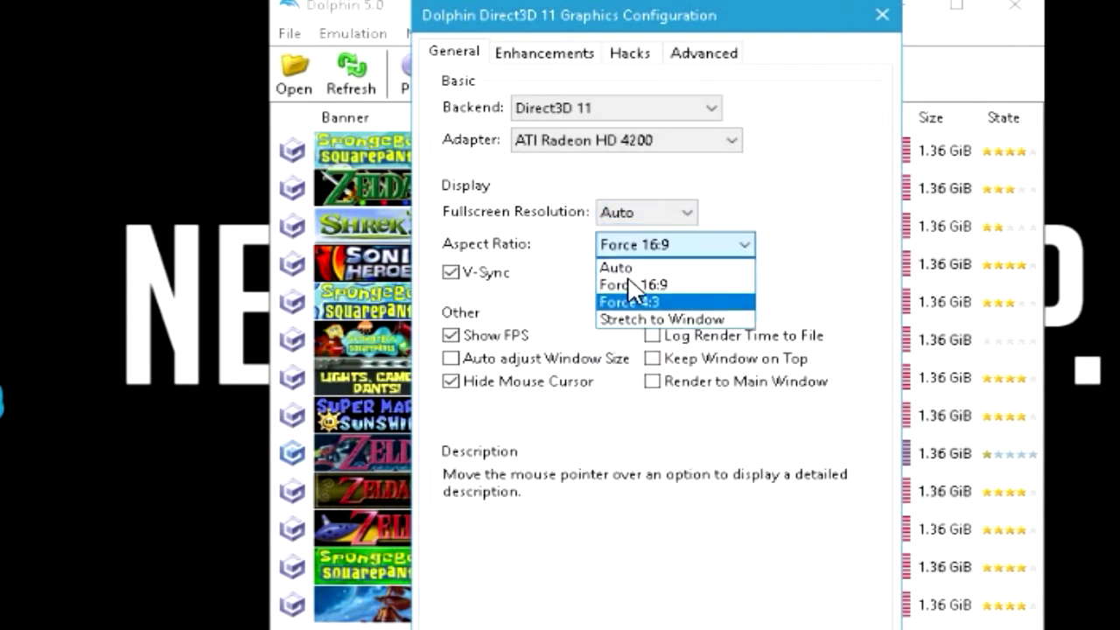
pyautogui.click(490, 276)
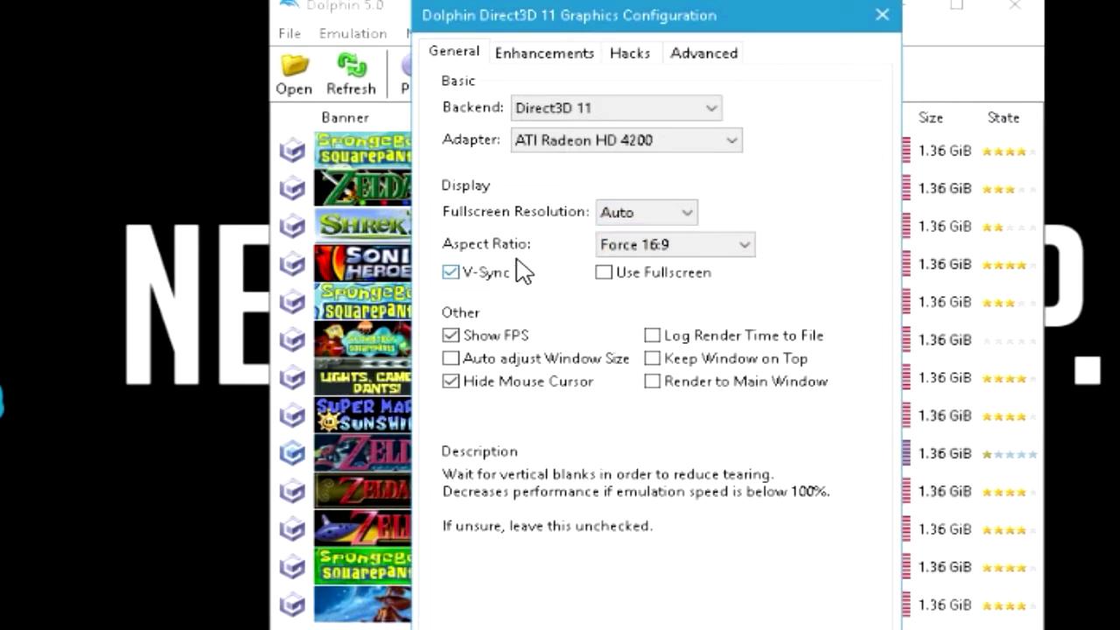
pyautogui.click(551, 59)
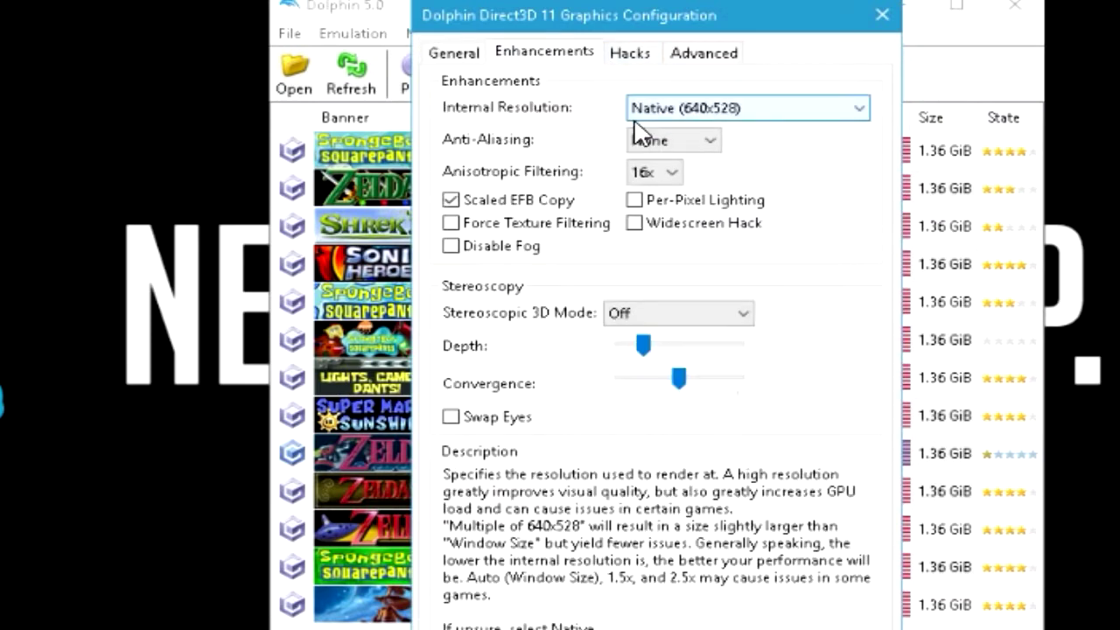
pyautogui.click(881, 15)
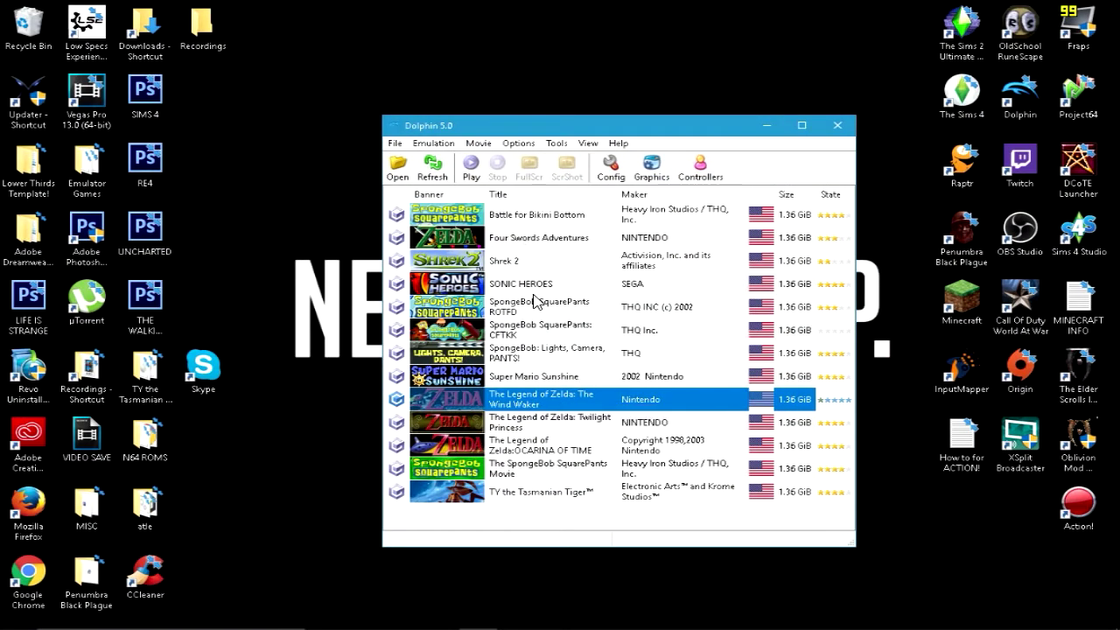
# Launch The Legend of Zelda: The Wind Waker and maximize its render window
pyautogui.doubleClick(543, 400)
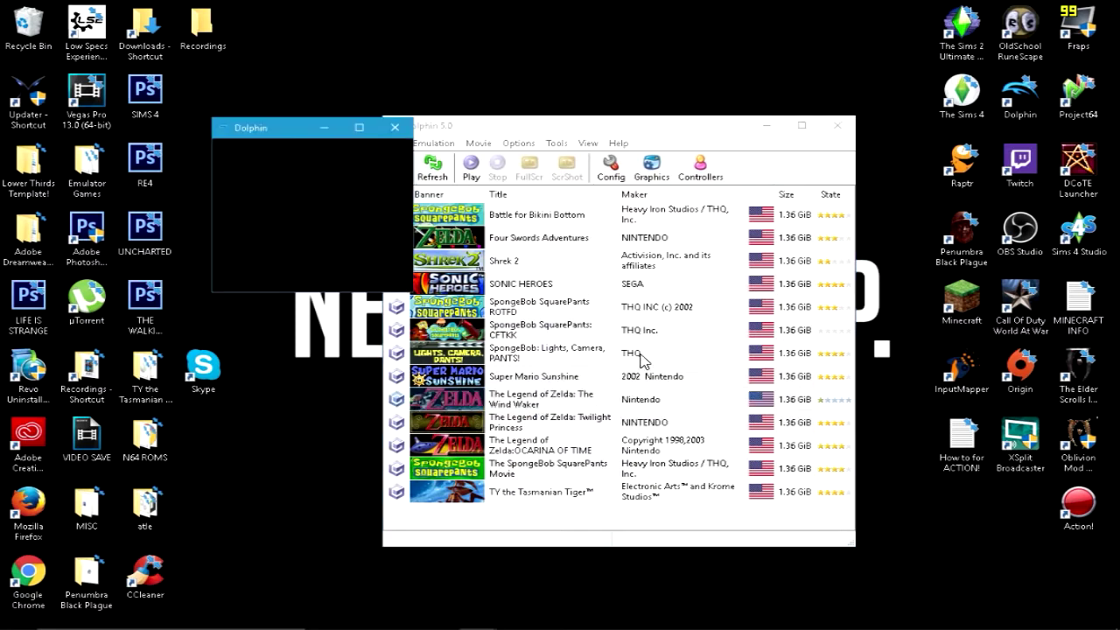
pyautogui.click(358, 122)
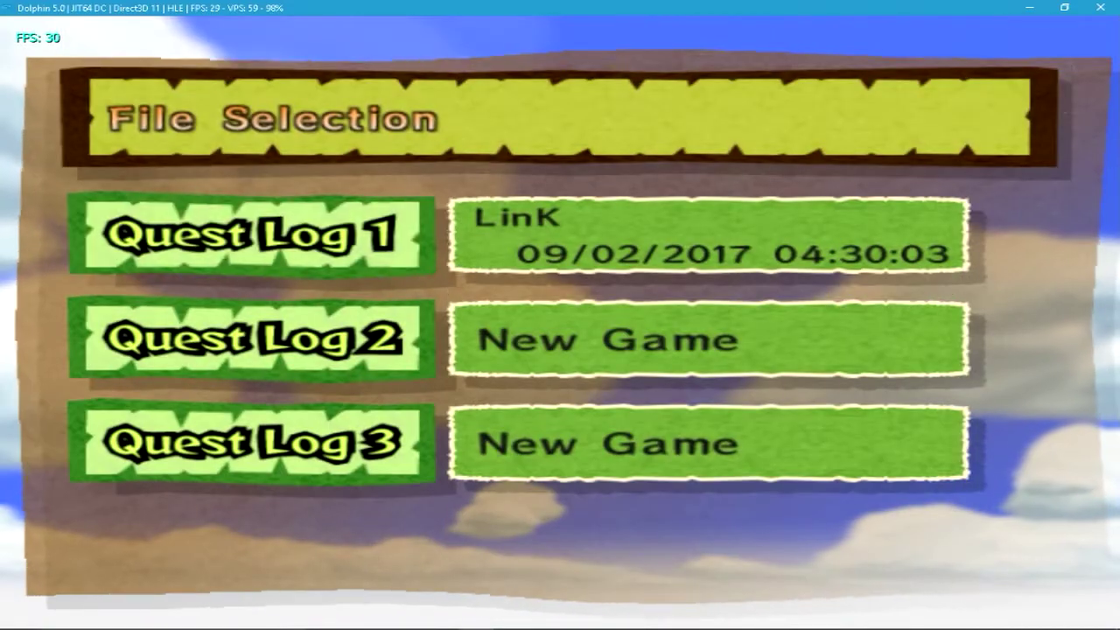
# Load the Quest Log 1 save and run Link from the dock up to Outset Island's stone stairs
pyautogui.press('x')
pyautogui.press('x')
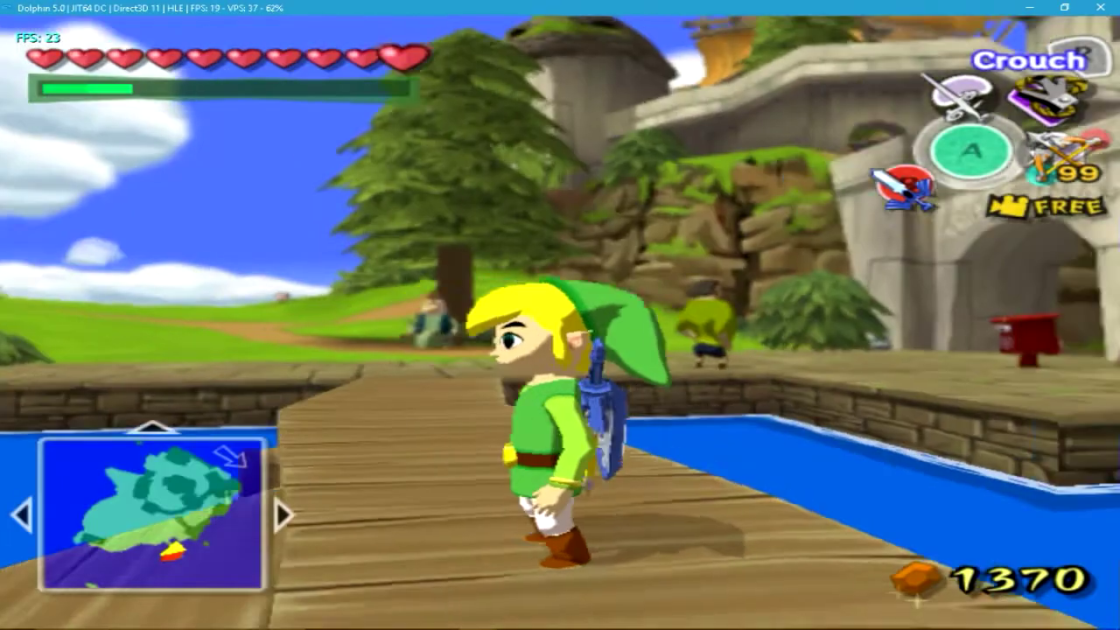
pyautogui.press('Up')
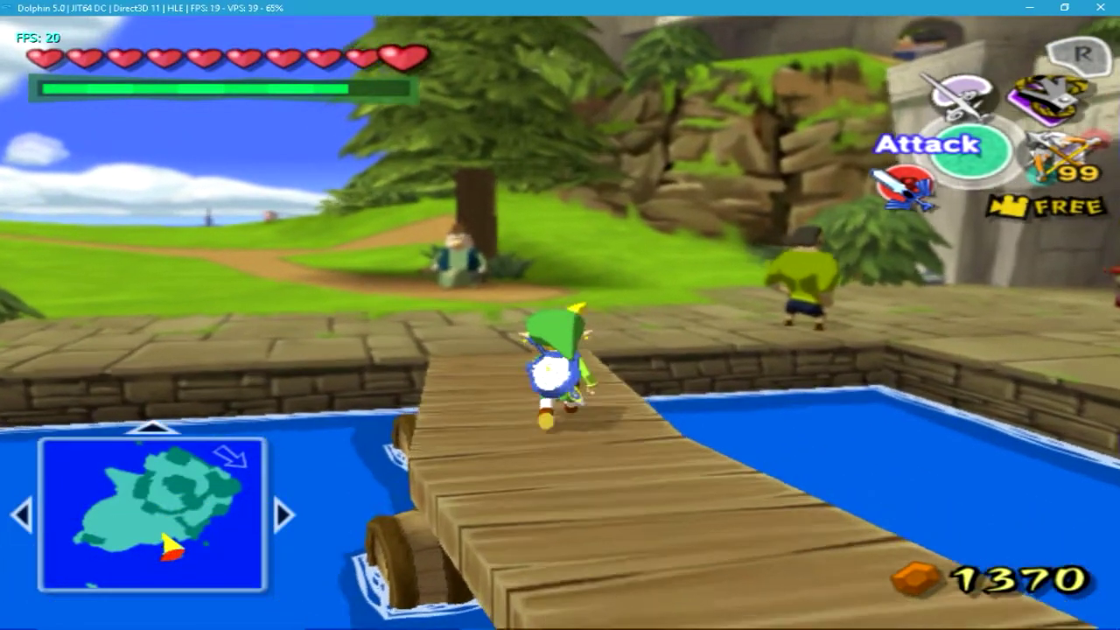
pyautogui.press('Up')
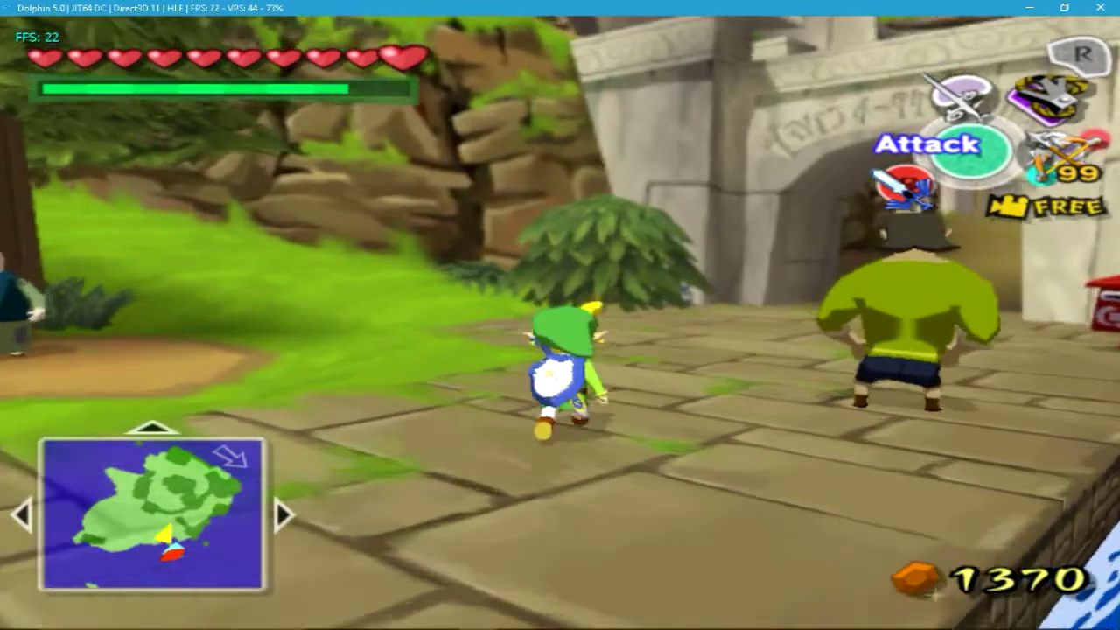
pyautogui.press('Up')
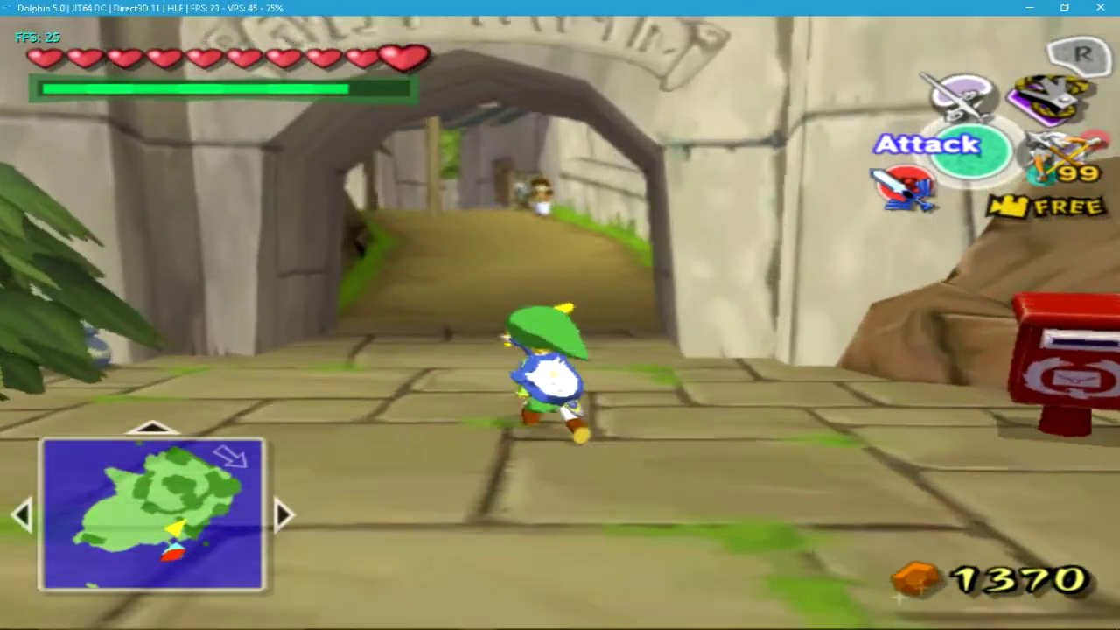
pyautogui.press('Up')
pyautogui.press('x')
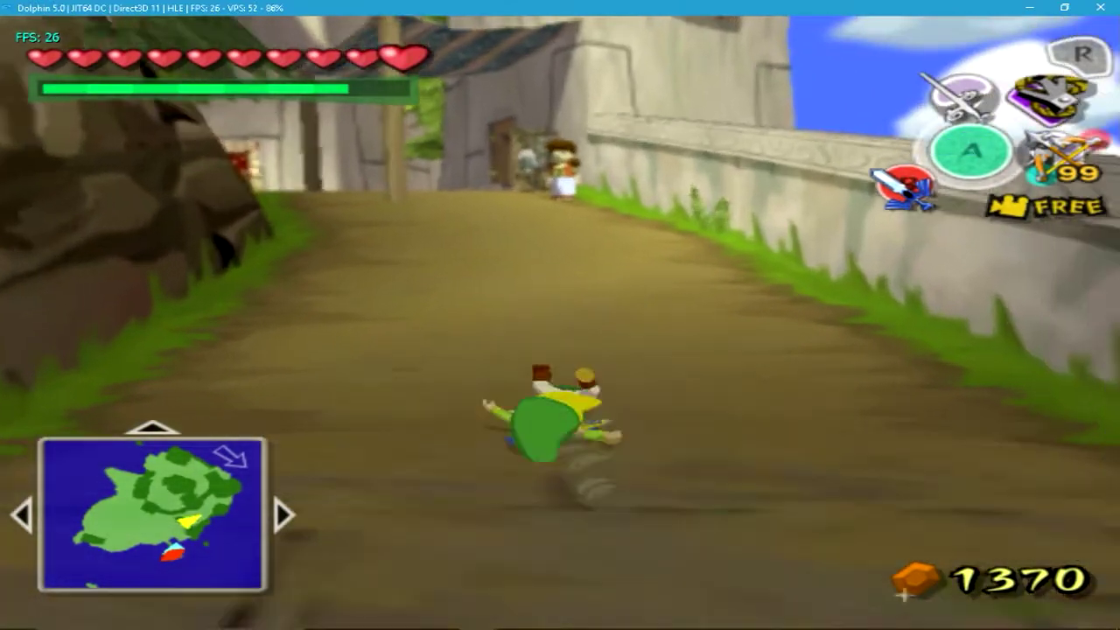
pyautogui.press('Up')
pyautogui.press('x')
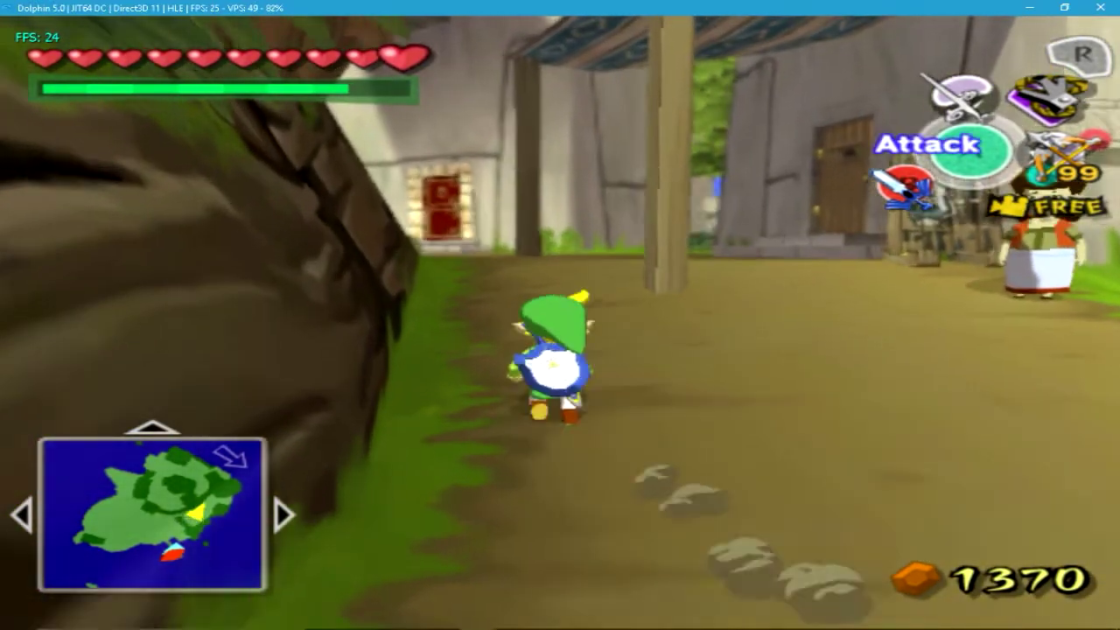
pyautogui.press('Up')
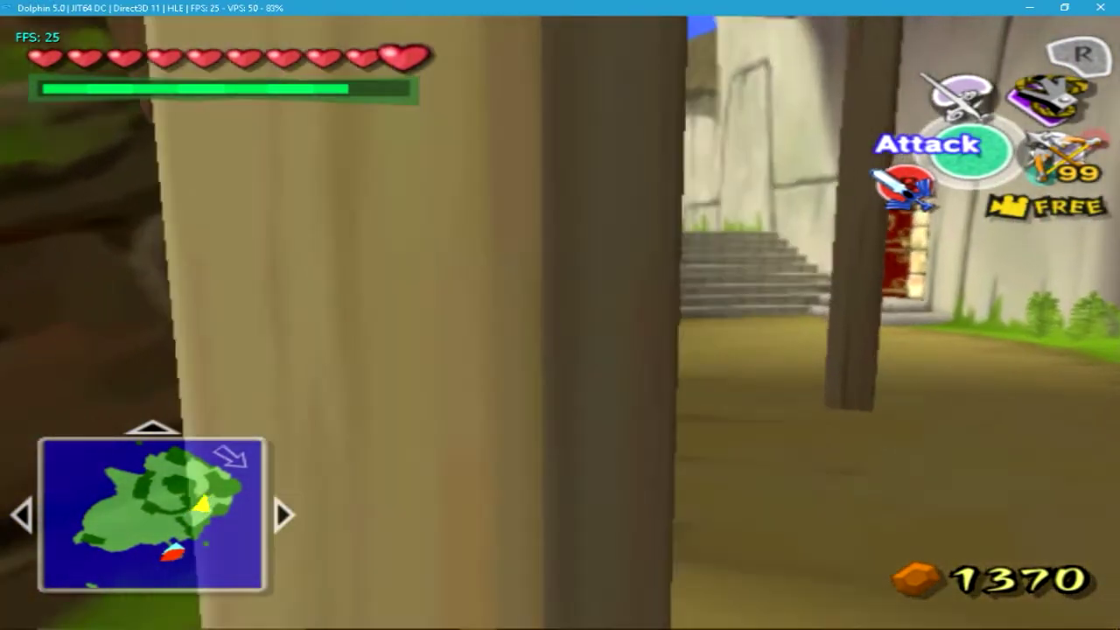
pyautogui.press('Up')
pyautogui.press('c')
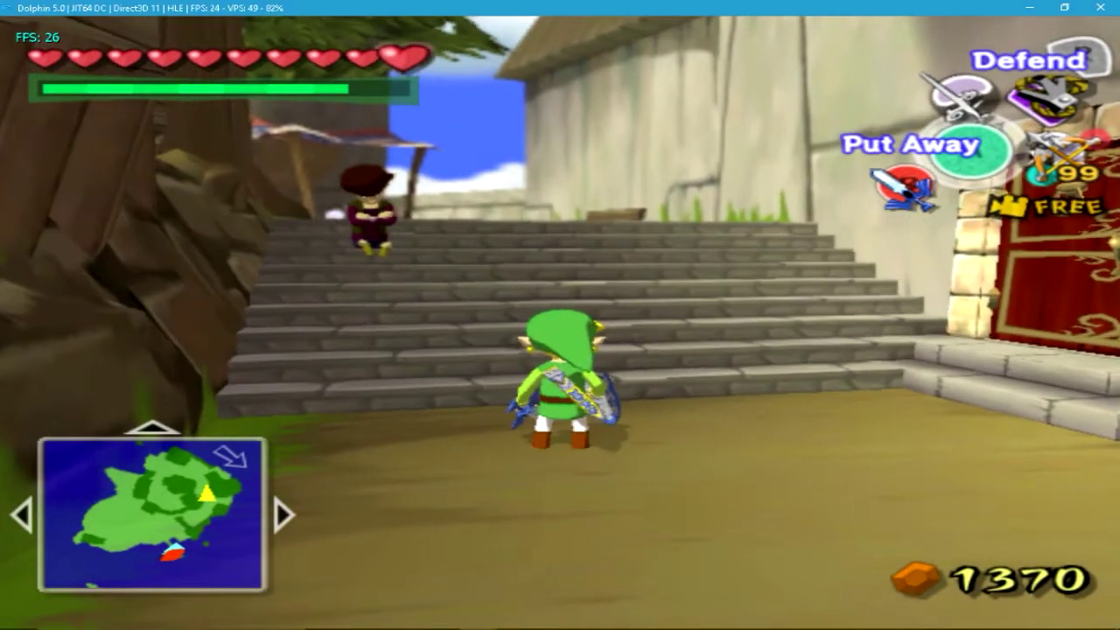
pyautogui.press('Up')
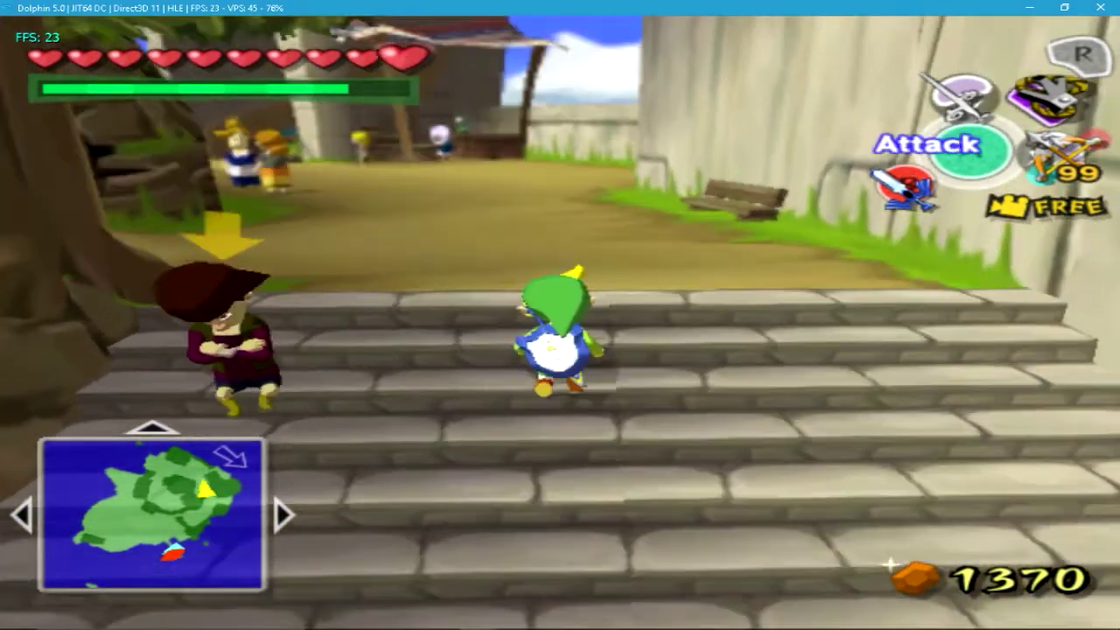
# Browse the Items menu to the Grappling Hook and Spoils Bag, resume play, then stop emulation
pyautogui.press('Up')
pyautogui.press('Return')
pyautogui.press('Right')
pyautogui.press('Right')
pyautogui.press('Down')
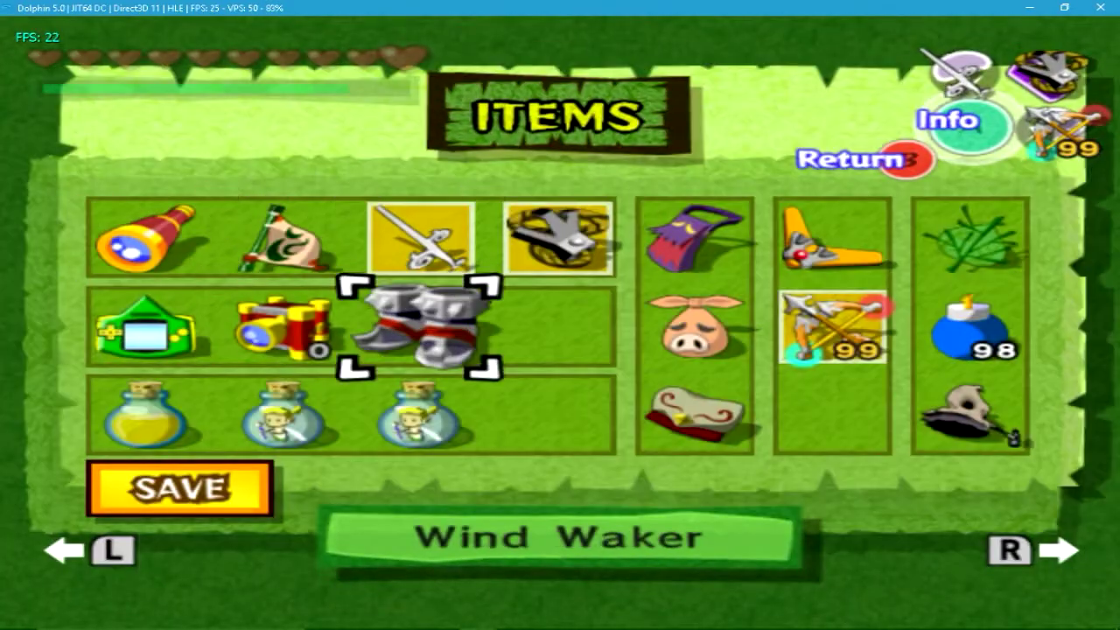
pyautogui.press('Up')
pyautogui.press('Right')
pyautogui.press('Up')
pyautogui.press('Left')
pyautogui.press('Right')
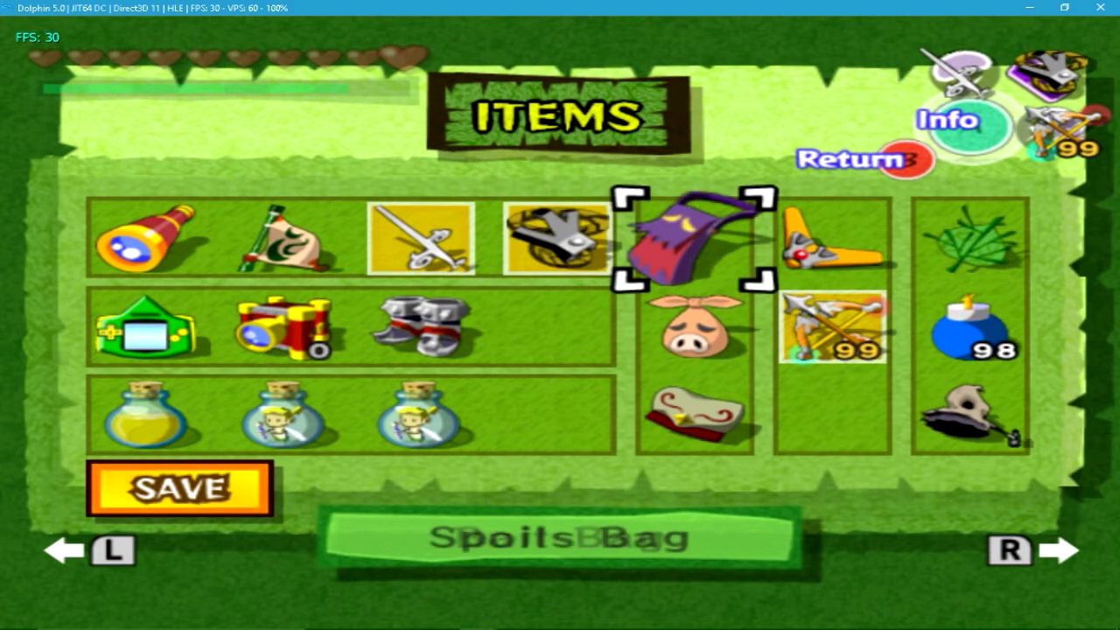
pyautogui.press('Return')
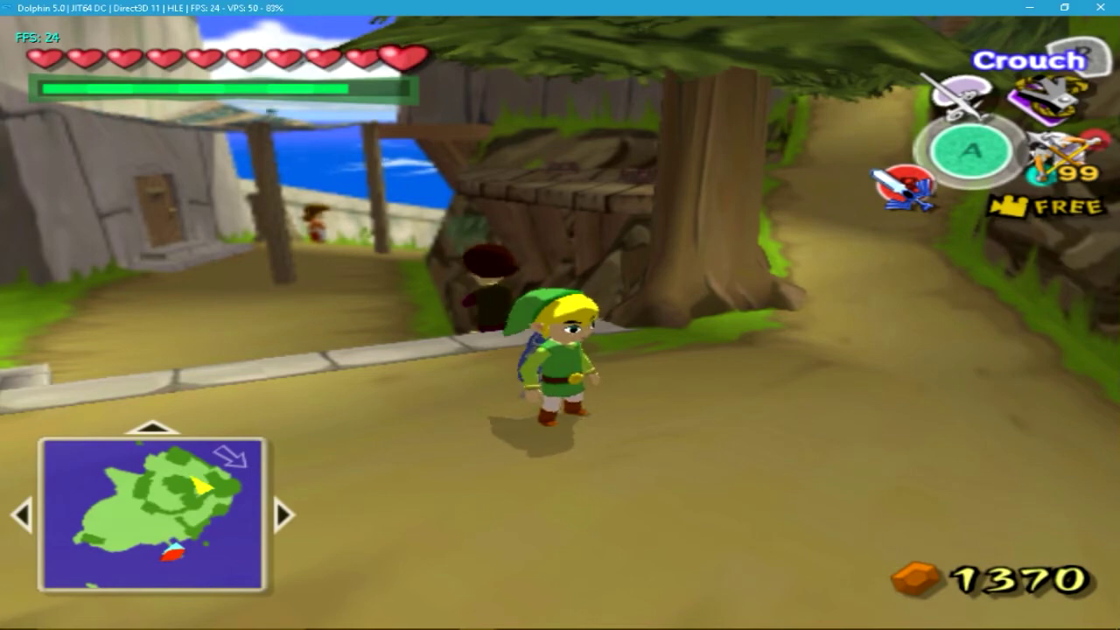
pyautogui.press('Up')
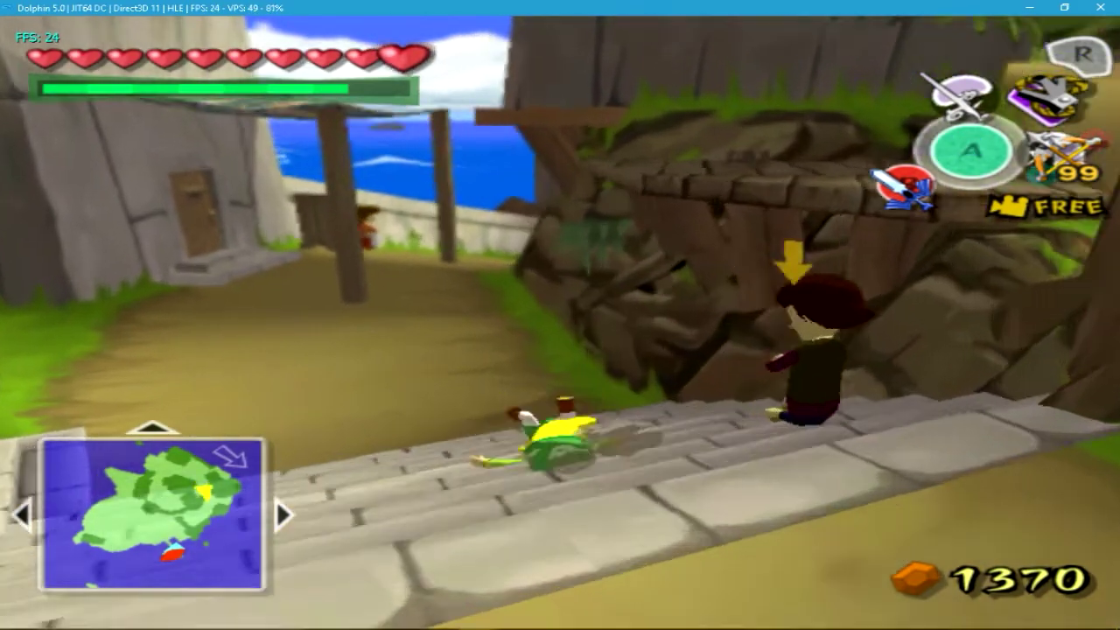
pyautogui.press('Down')
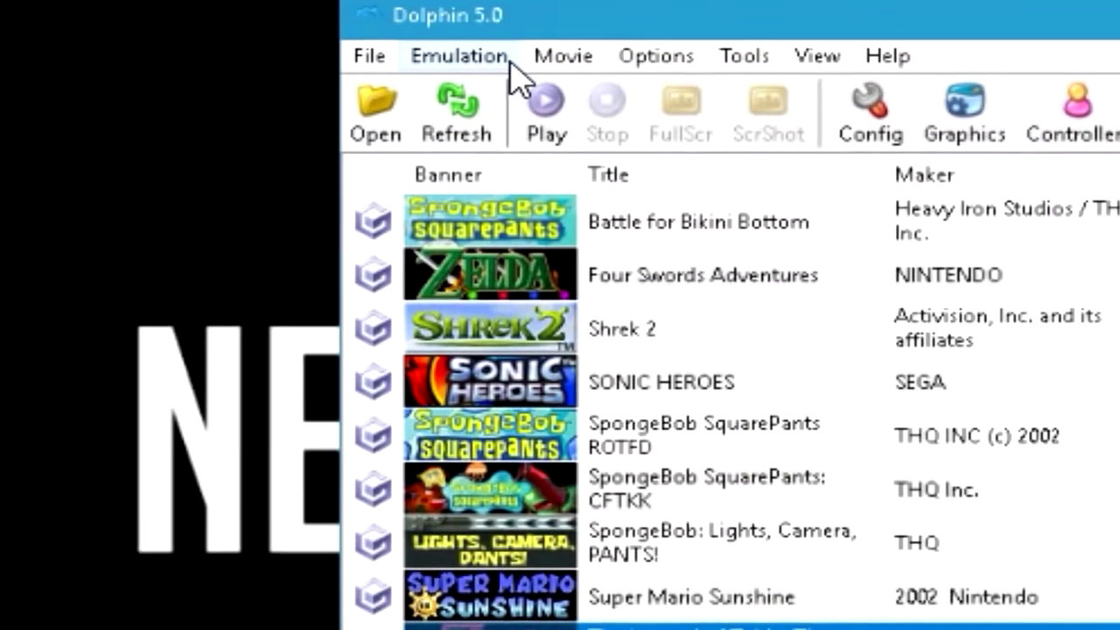
pyautogui.click(464, 42)
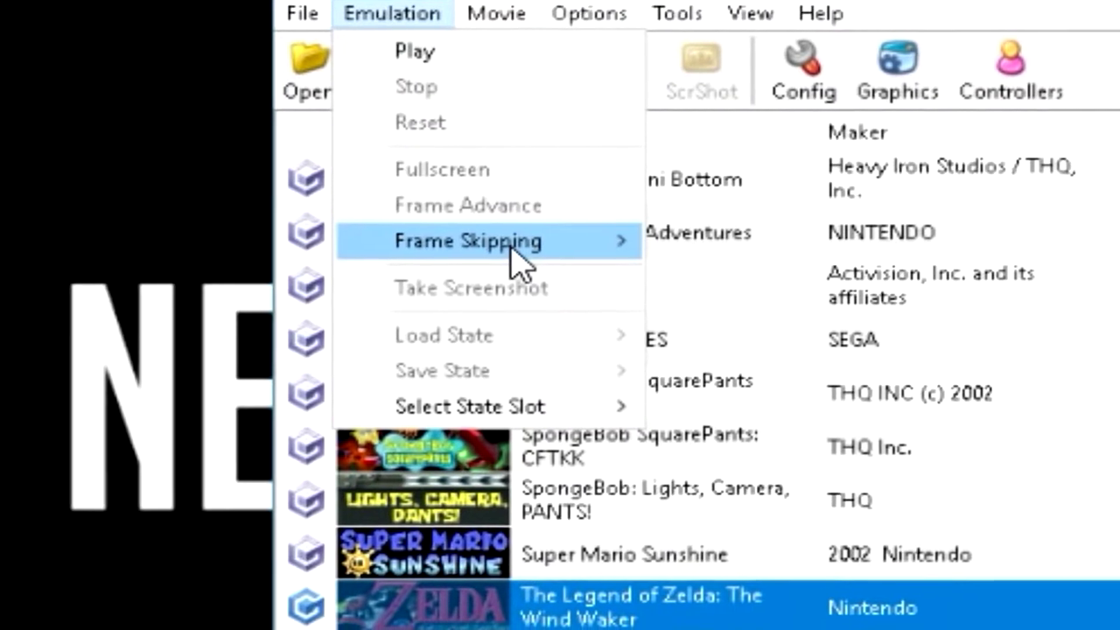
pyautogui.moveTo(520, 253)
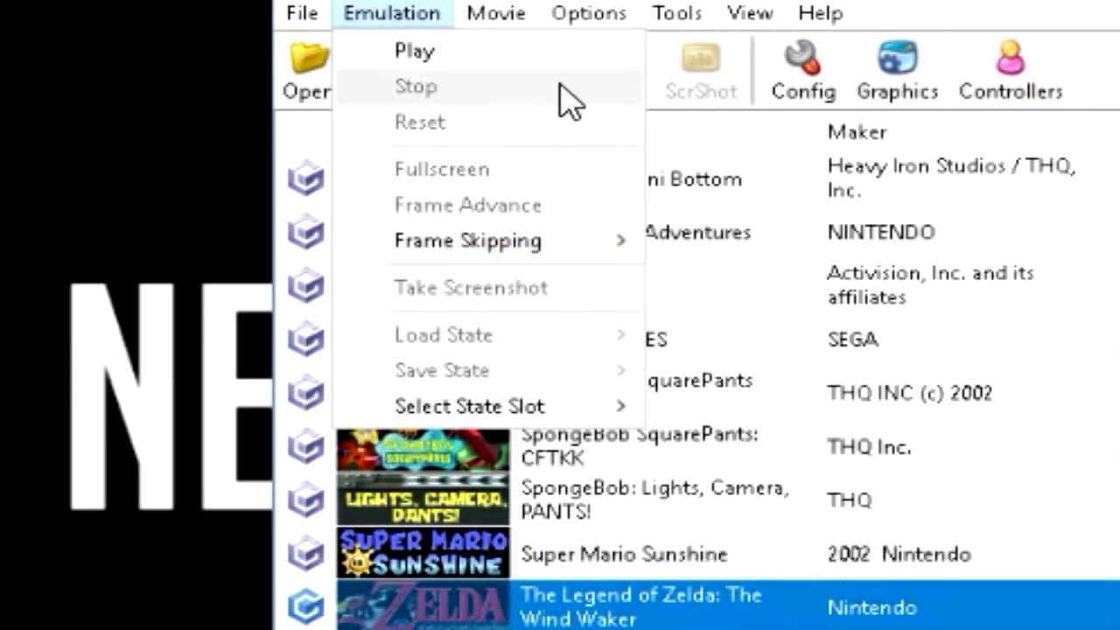
pyautogui.press('Escape')
pyautogui.press('Escape')
pyautogui.click(790, 10)
pyautogui.click(363, 16)
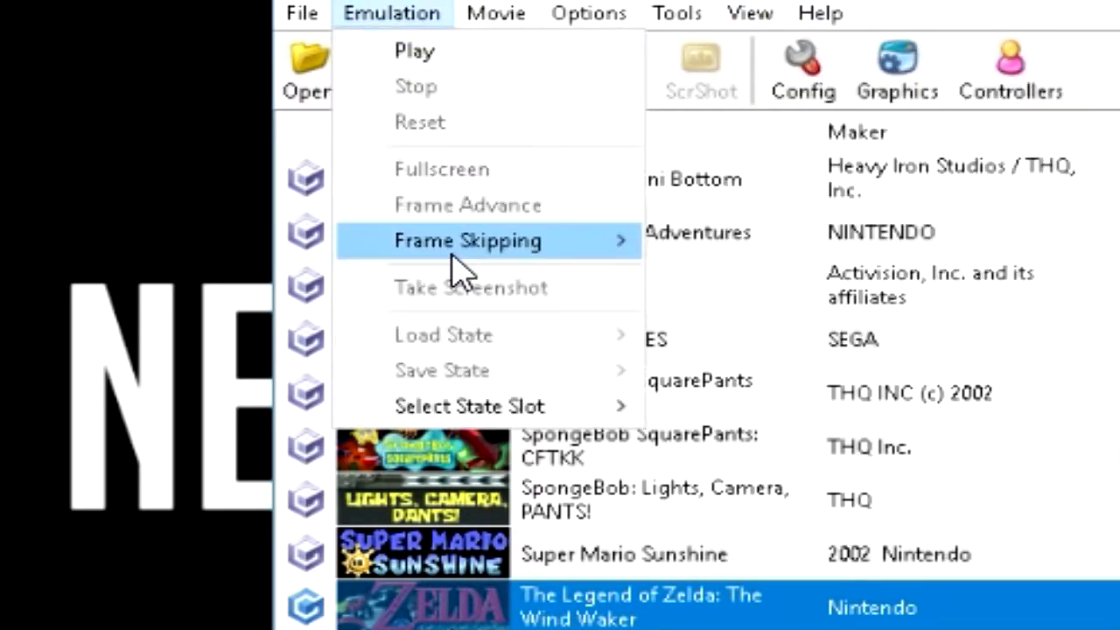
pyautogui.click(763, 19)
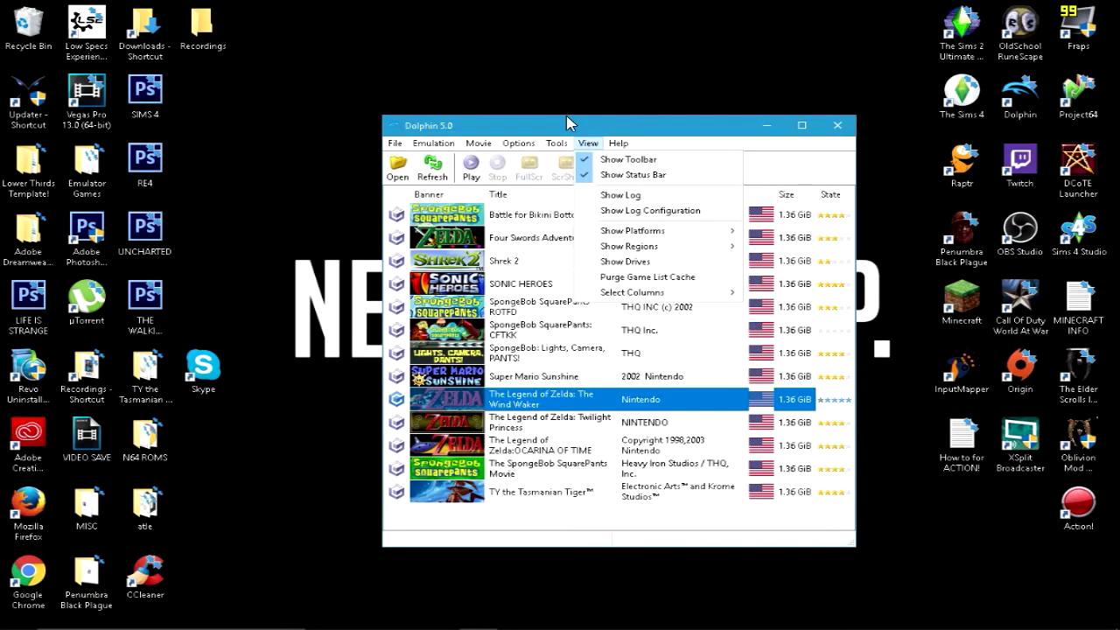
pyautogui.click(567, 123)
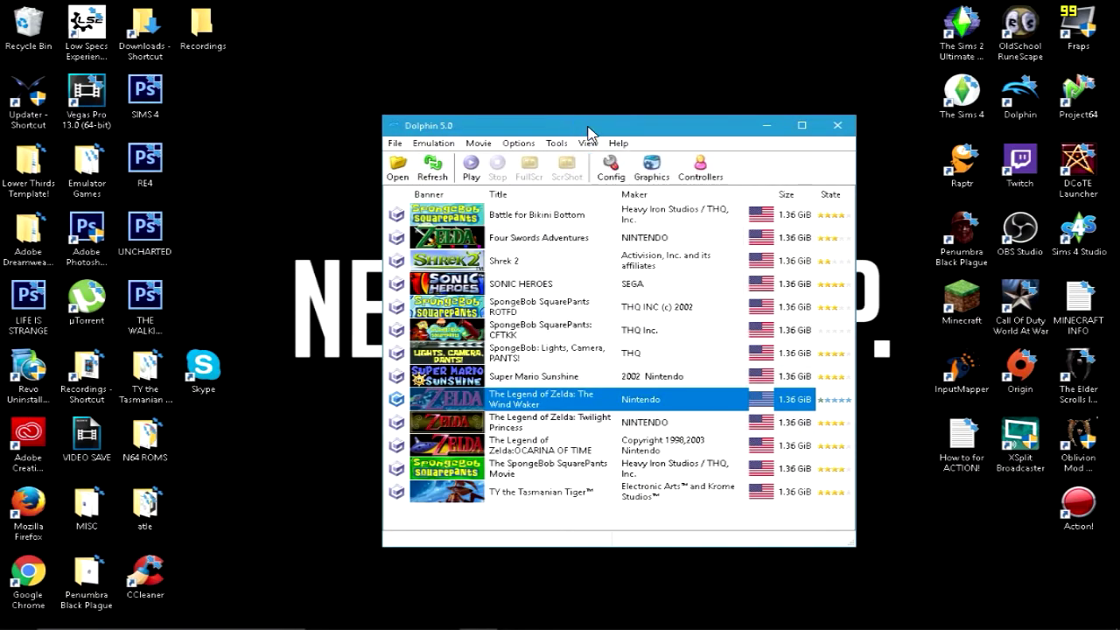
# Reopen the graphics configuration and review the General and Enhancements tabs
pyautogui.click(652, 166)
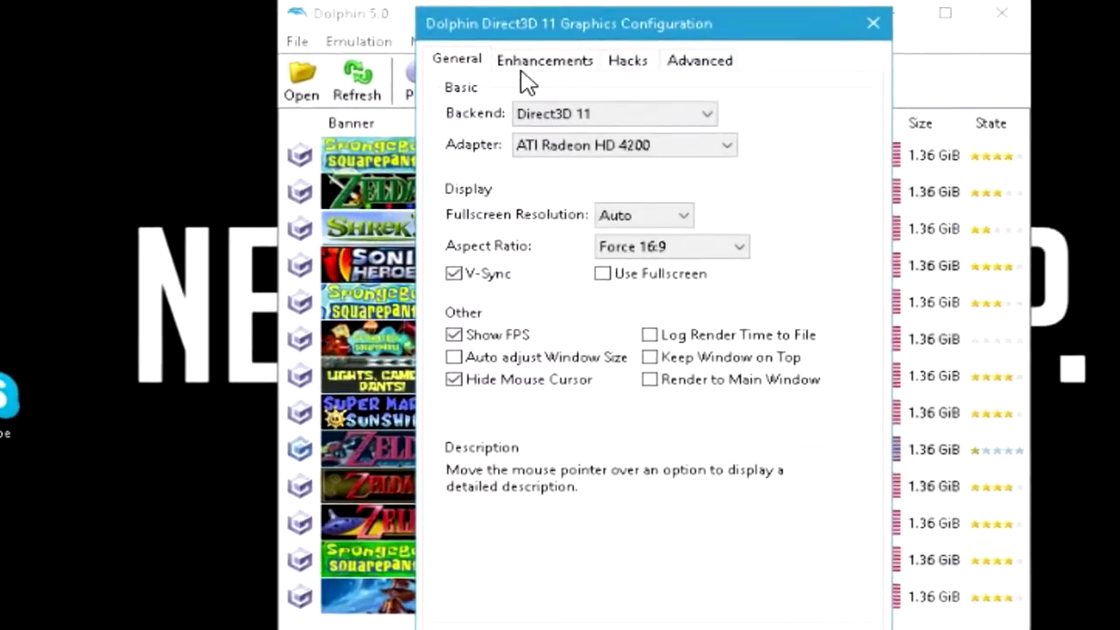
pyautogui.click(529, 62)
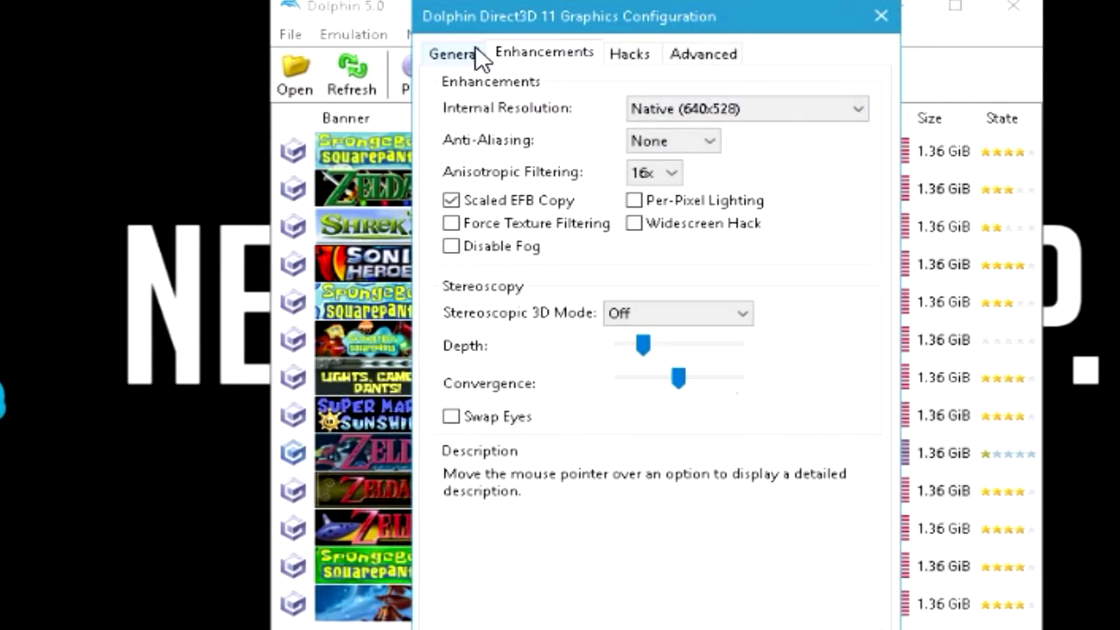
pyautogui.click(477, 53)
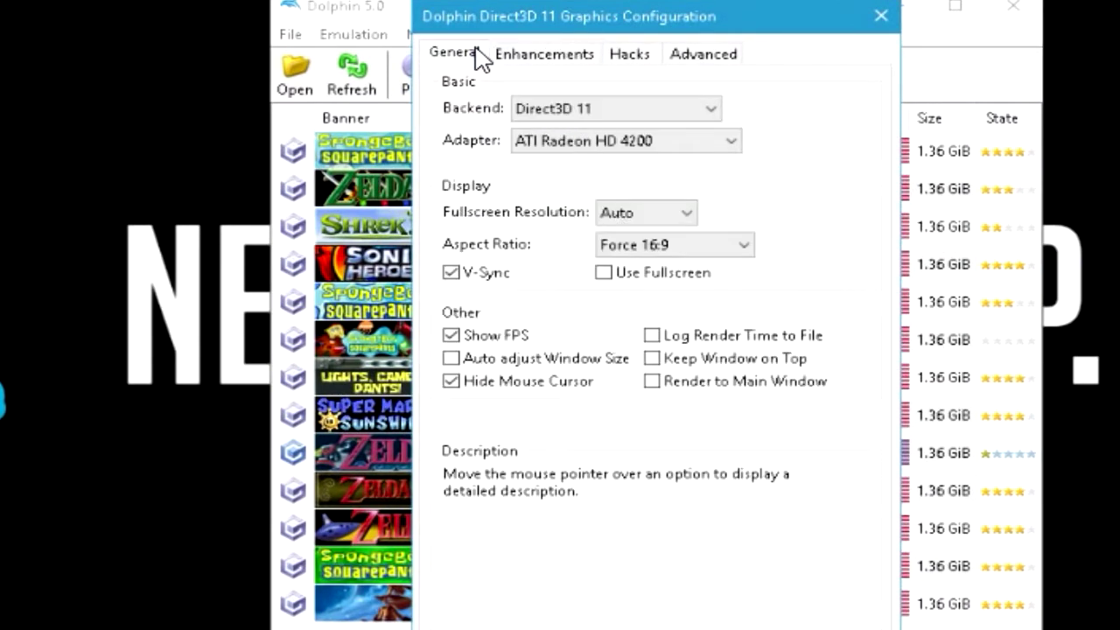
pyautogui.click(552, 58)
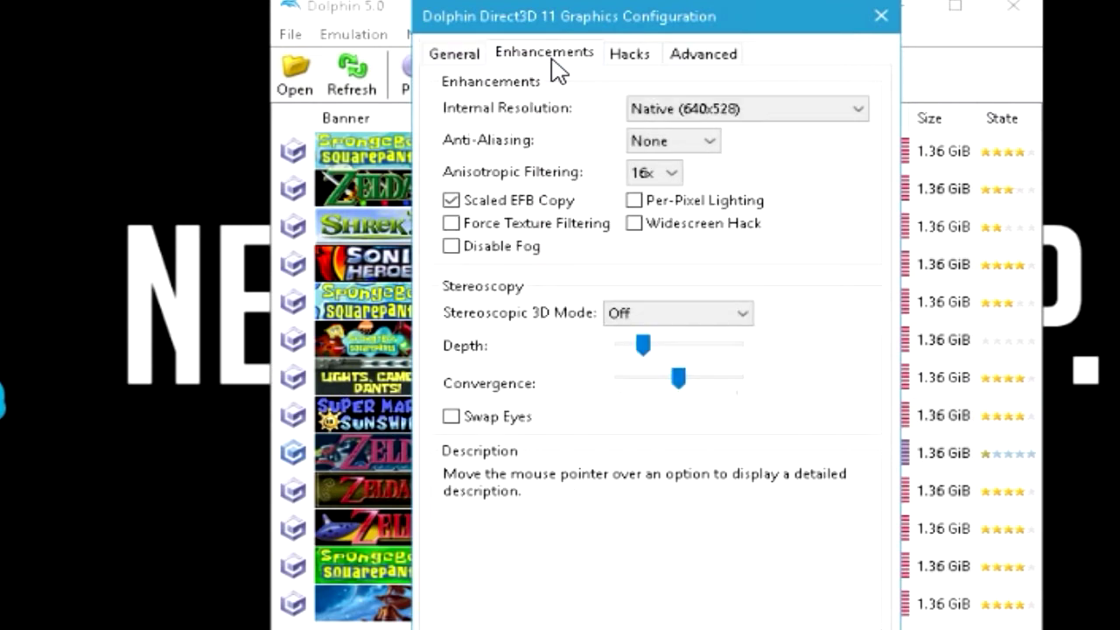
# Keep anisotropic filtering at 16x and internal resolution at Native (640x528), then view Hacks
pyautogui.click(666, 173)
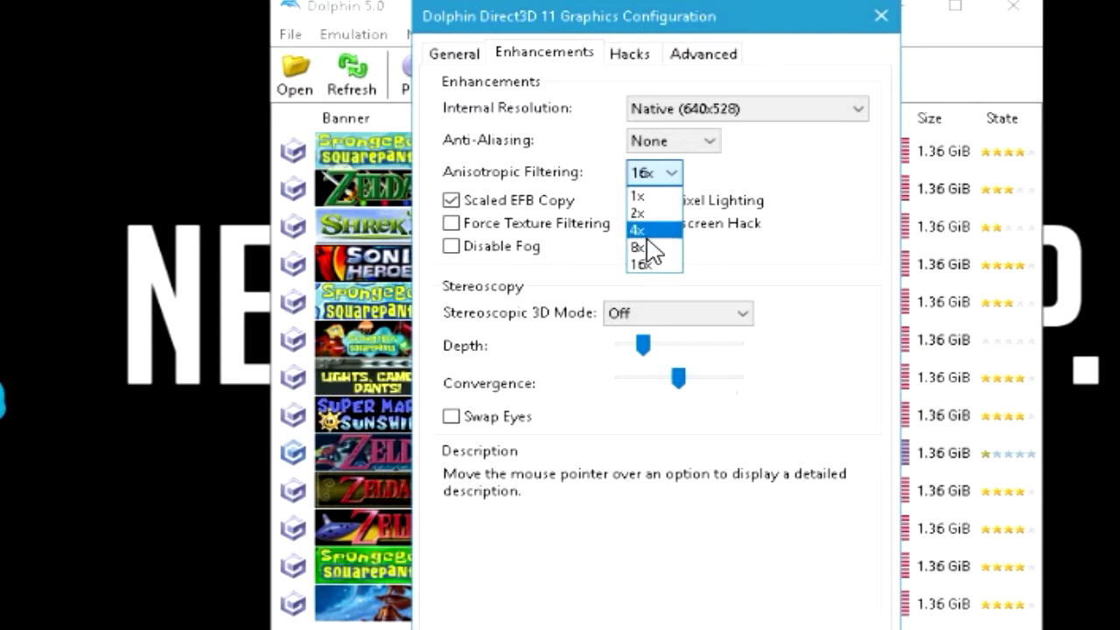
pyautogui.click(648, 267)
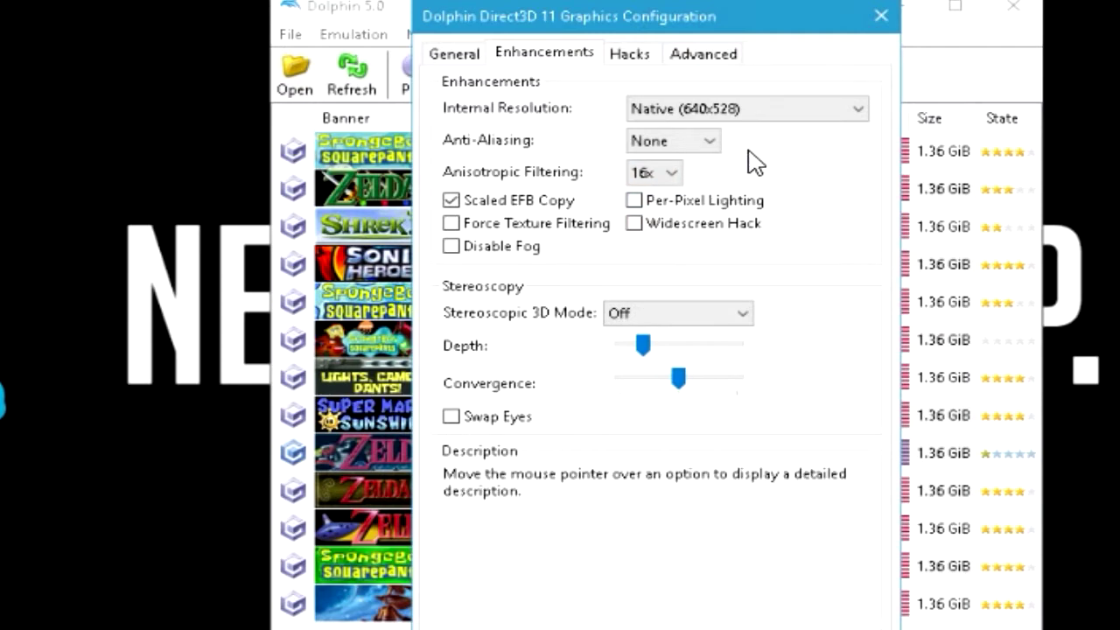
pyautogui.click(739, 112)
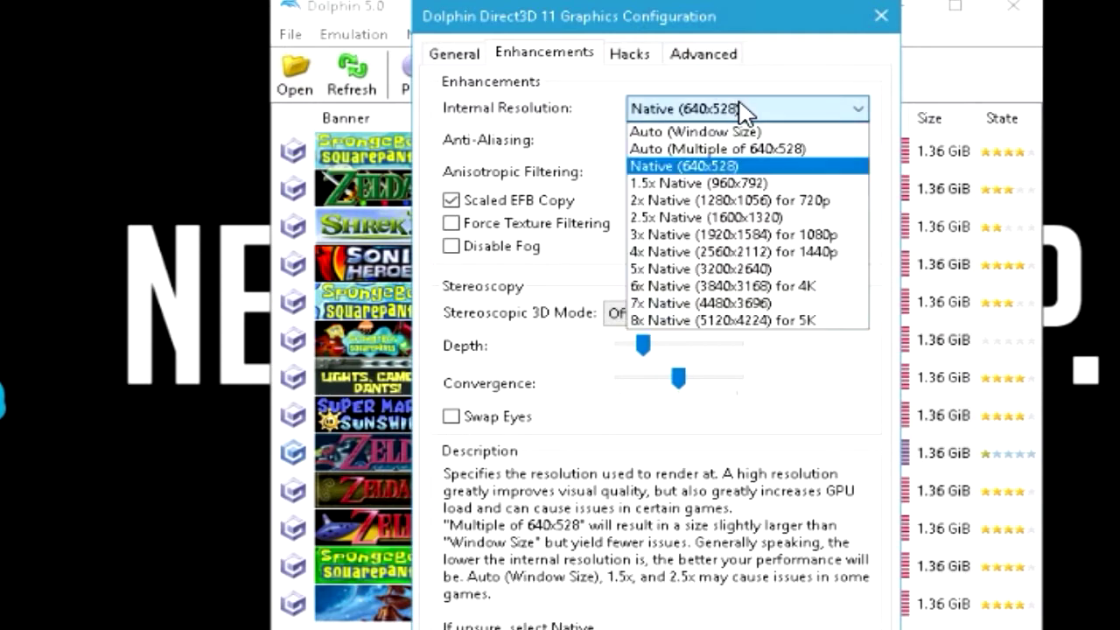
pyautogui.click(656, 168)
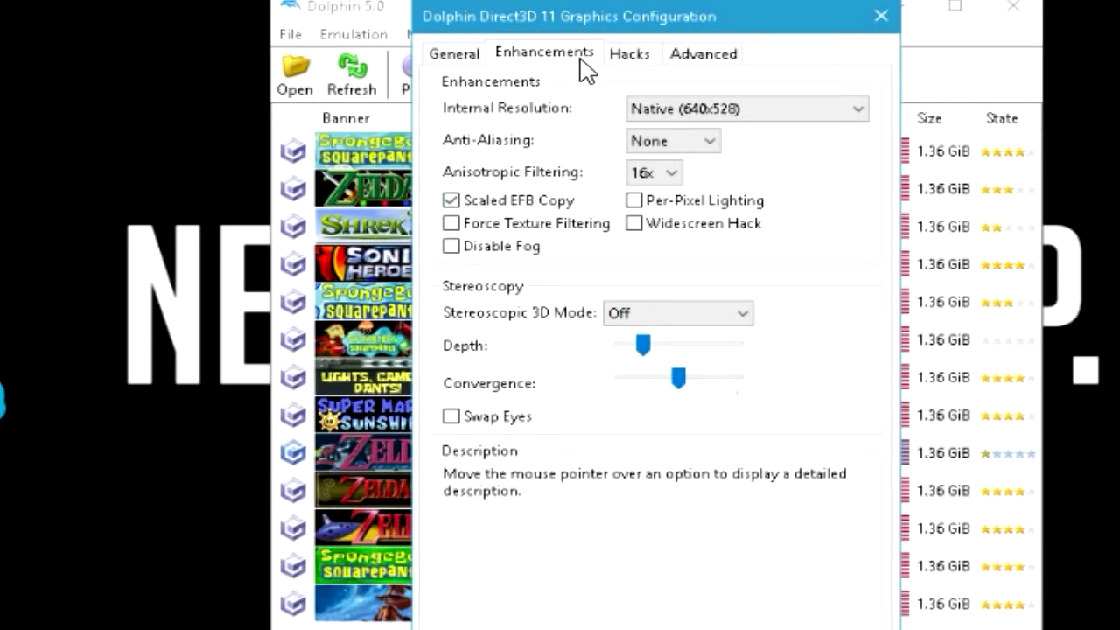
pyautogui.click(628, 55)
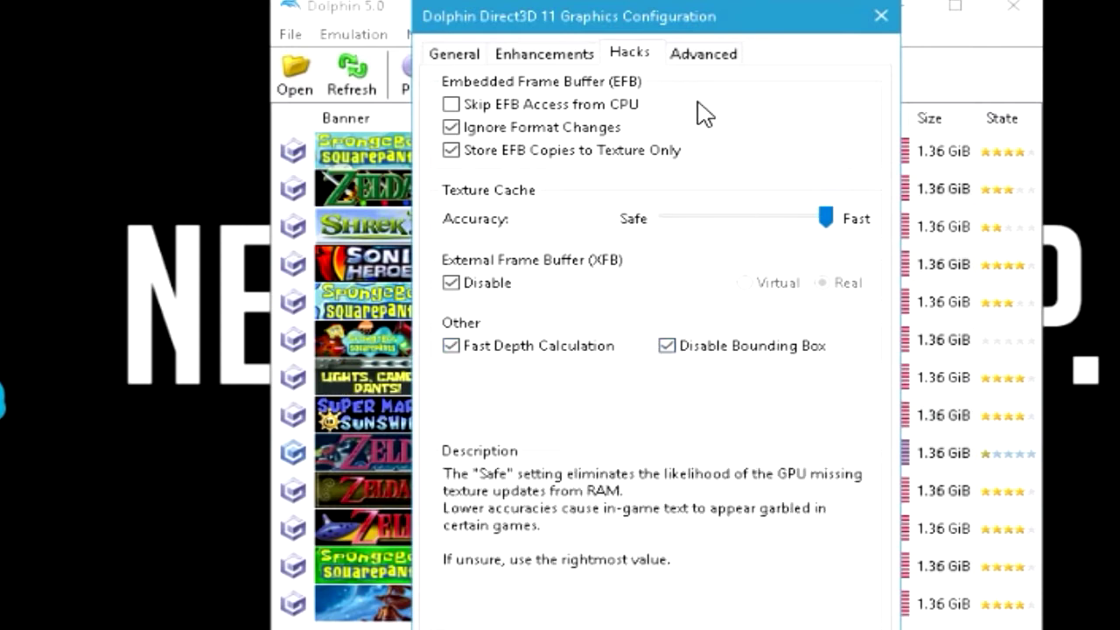
# Look over the Advanced graphics settings, then return to the General tab
pyautogui.click(689, 57)
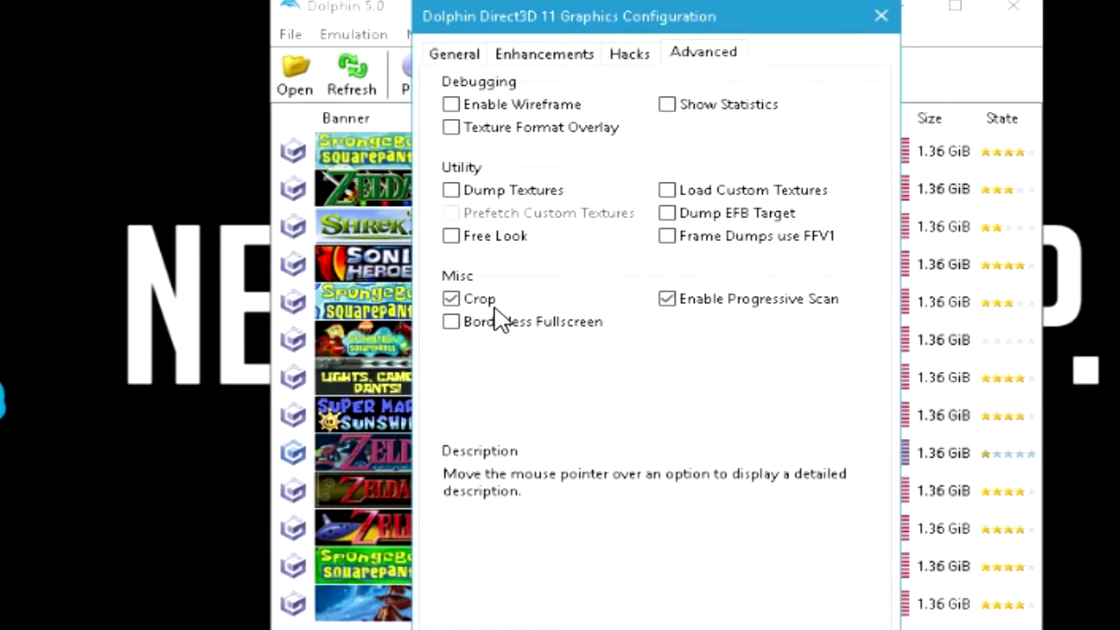
pyautogui.click(461, 60)
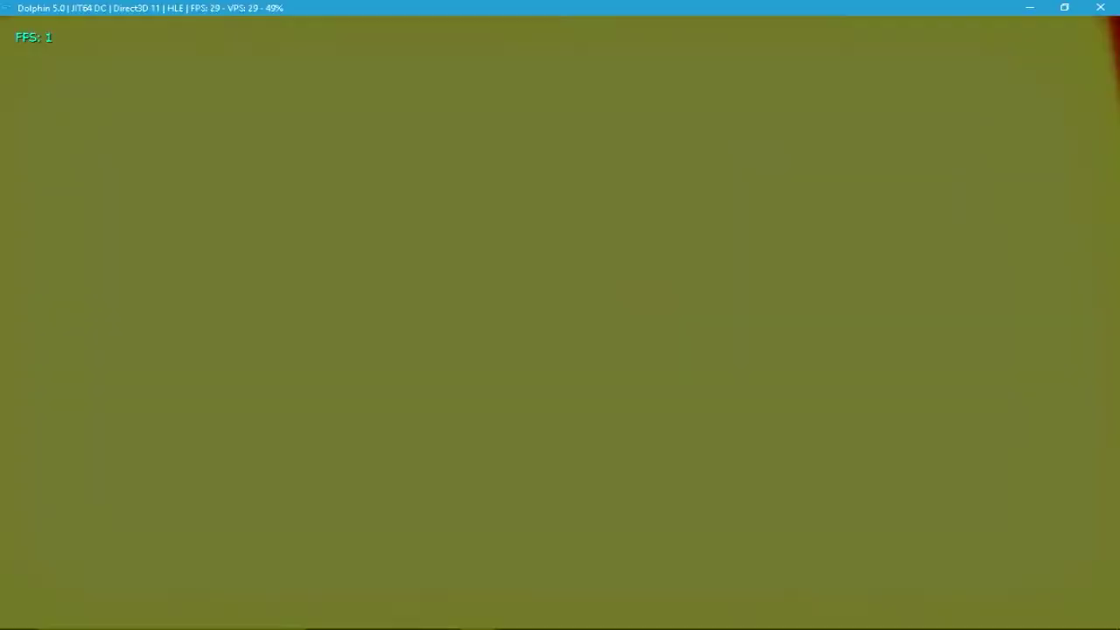
# Skip Battle for Bikini Bottom's intro and load the saved game from the memory card
pyautogui.press('Return')
pyautogui.press('Down')
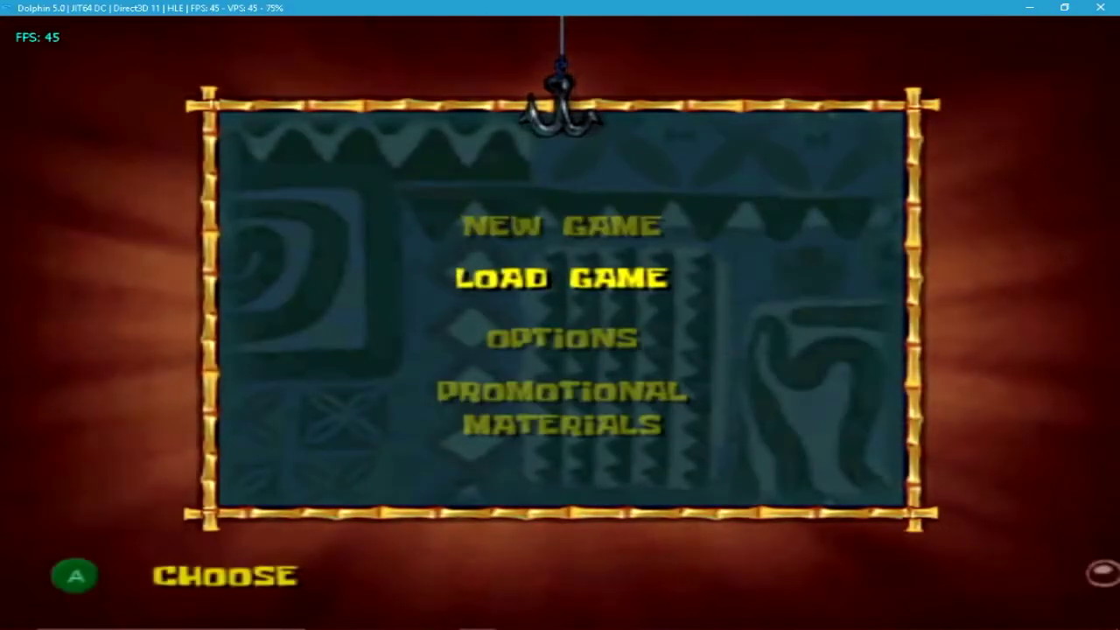
pyautogui.press('Return')
pyautogui.press('Return')
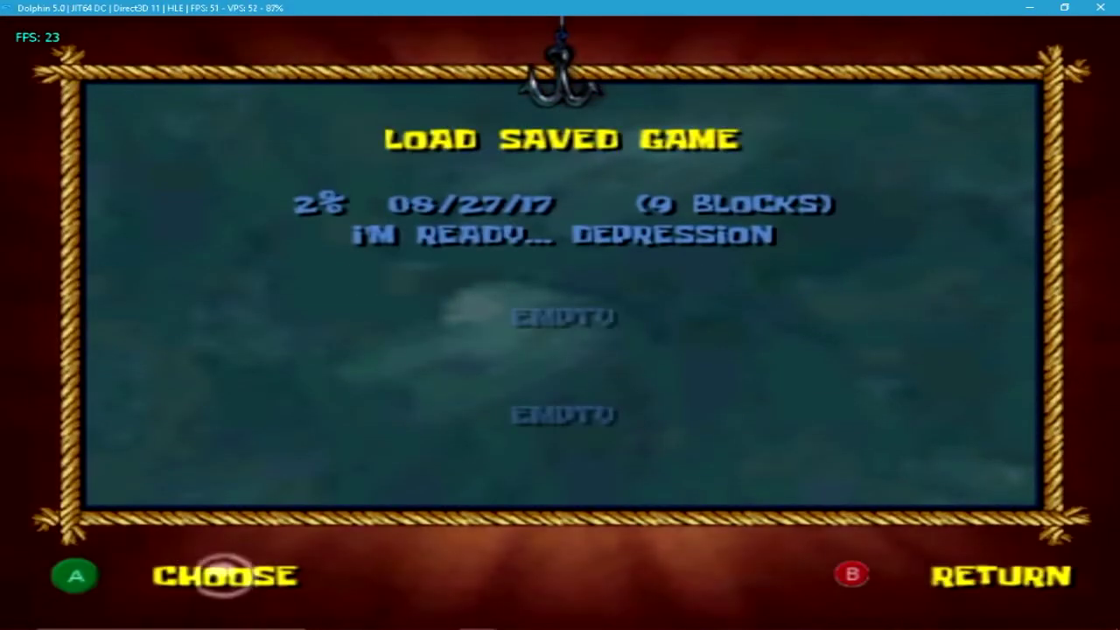
pyautogui.press('Return')
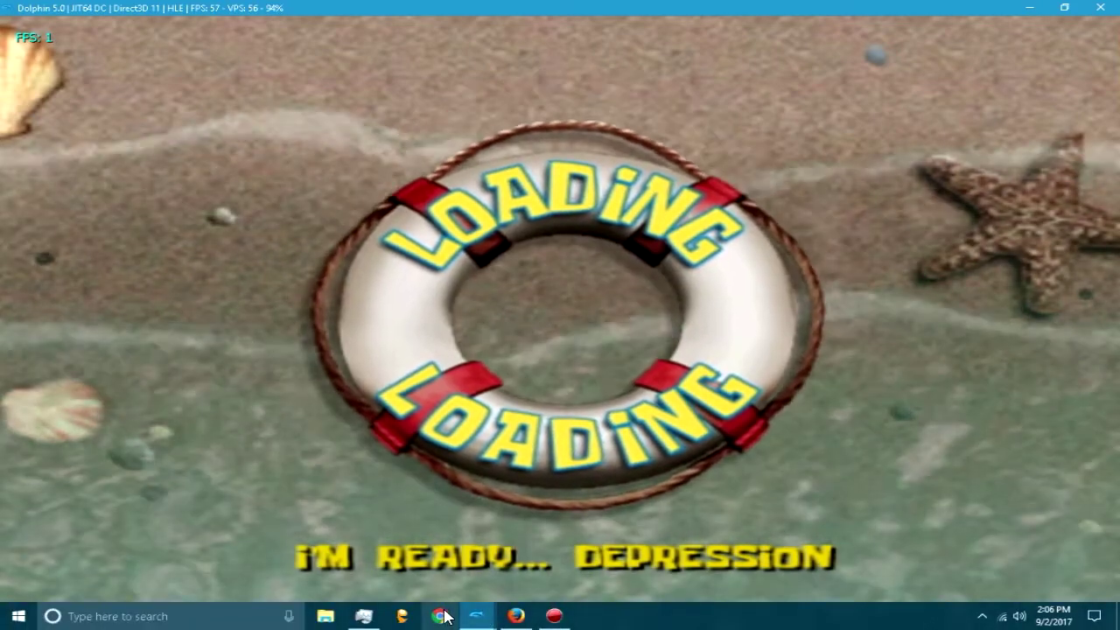
# Bring the game list forward, move it right, check the graphics configuration, and return to the game
pyautogui.click(472, 615)
pyautogui.click(404, 582)
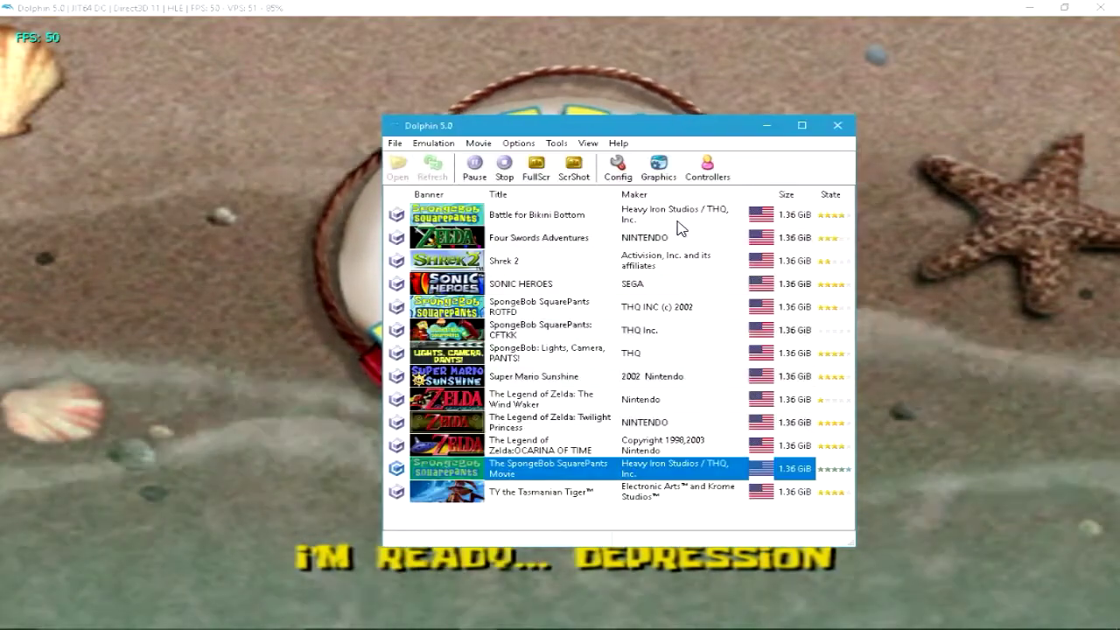
pyautogui.moveTo(525, 131); pyautogui.dragTo(972, 165)
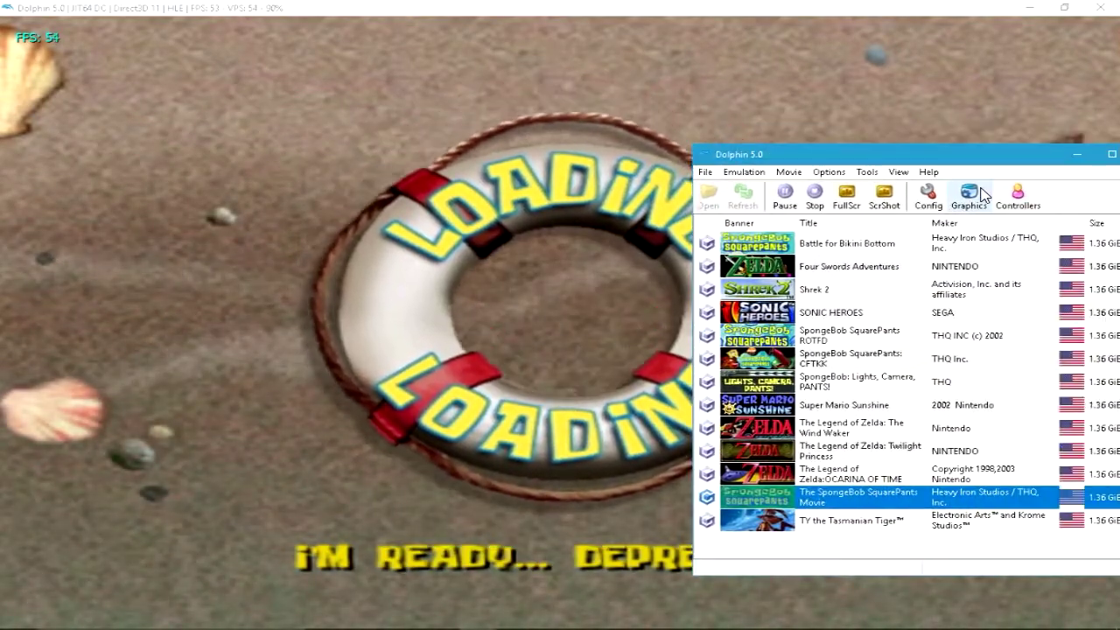
pyautogui.click(967, 194)
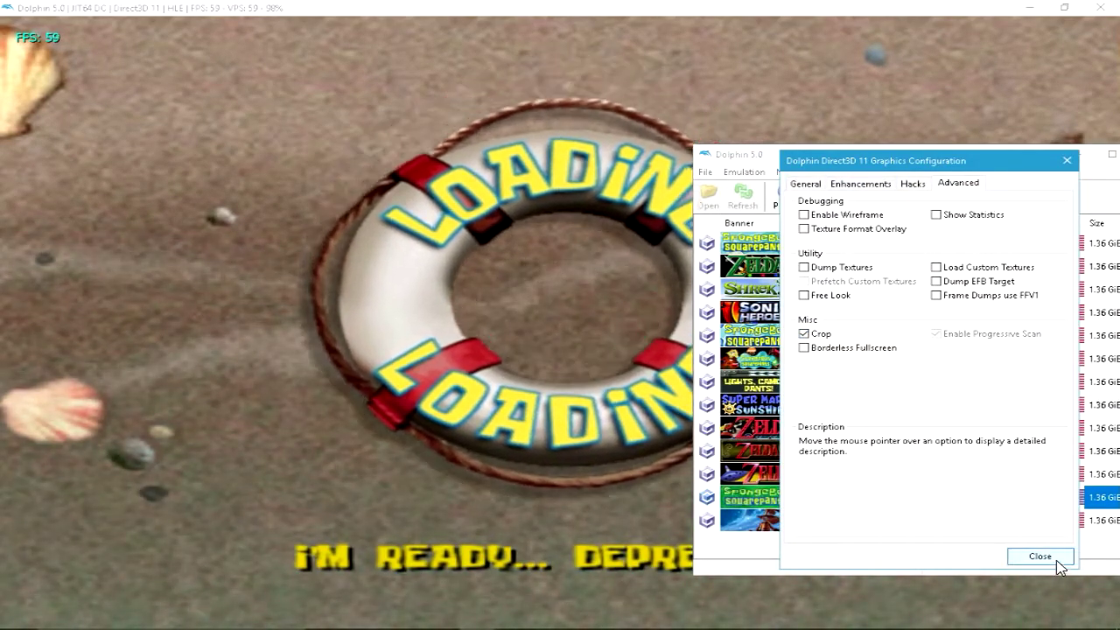
pyautogui.click(1039, 556)
pyautogui.hotkey('alt', 'Tab')
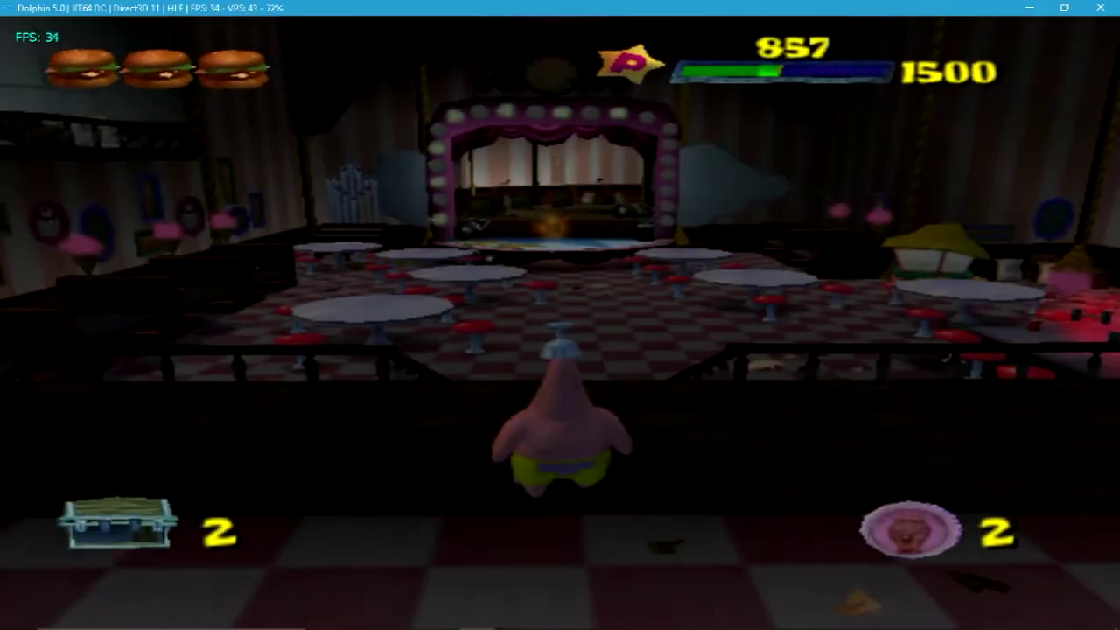
# Walk Patrick onto the diner counter, collect tokens along it, and head back down
pyautogui.press('Up')
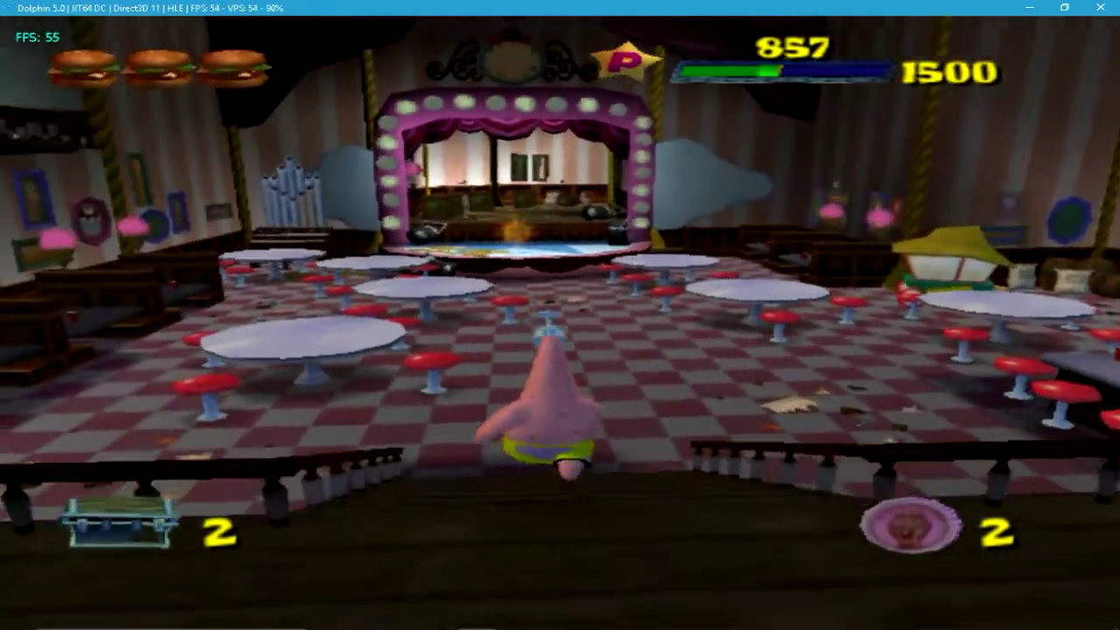
pyautogui.press('Right')
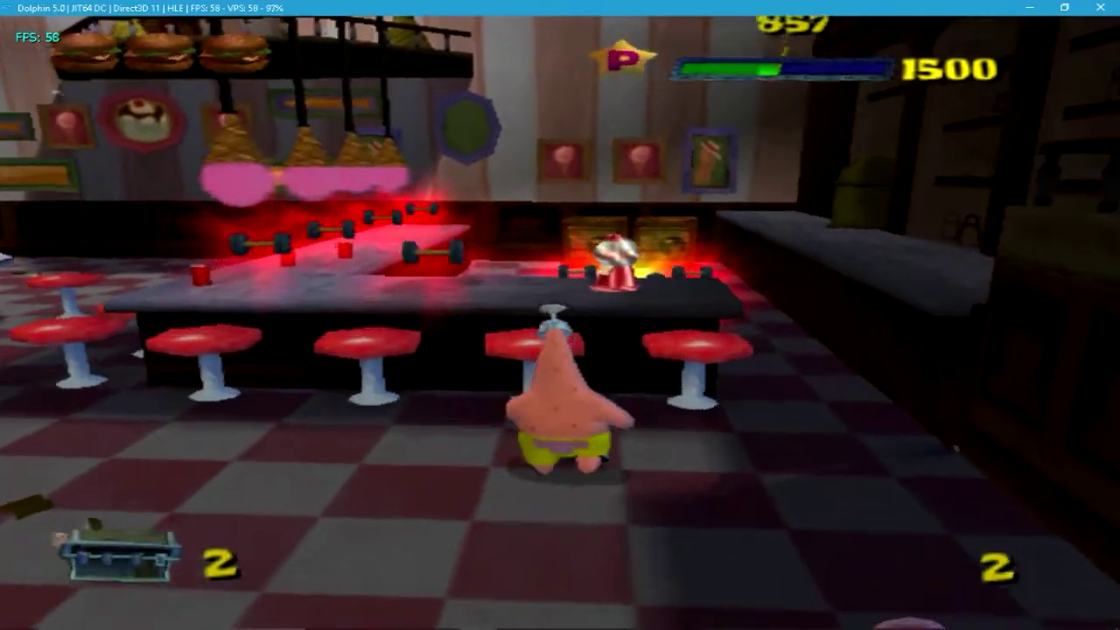
pyautogui.press('x')
pyautogui.press('Up')
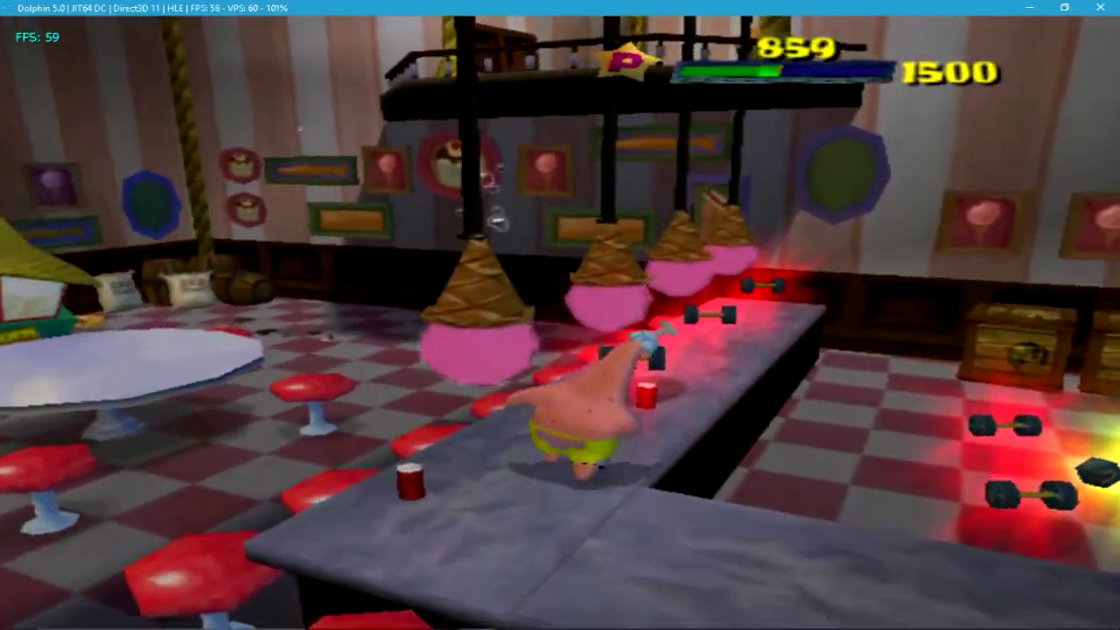
pyautogui.press('Up')
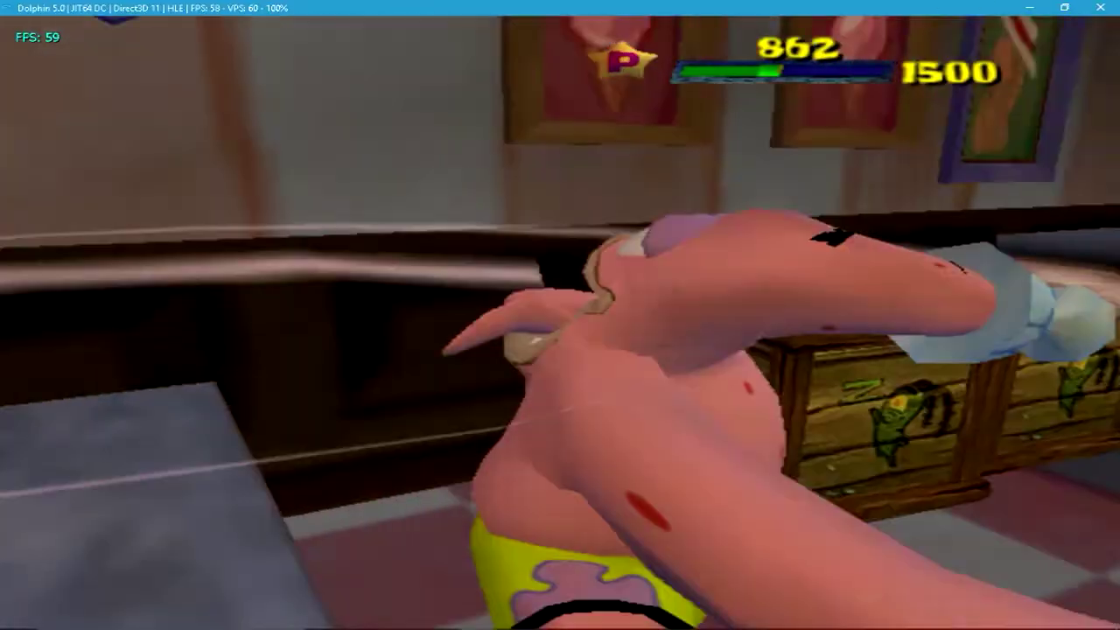
pyautogui.press('Up')
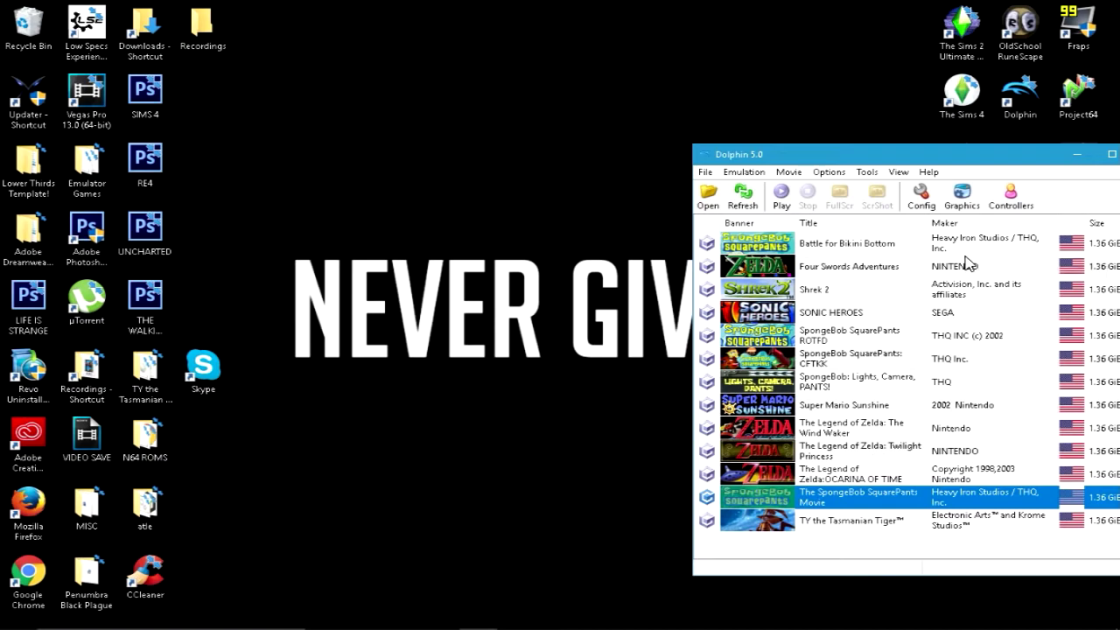
# Turn on Crop in the Advanced graphics settings and close the Graphics dialog
pyautogui.click(960, 195)
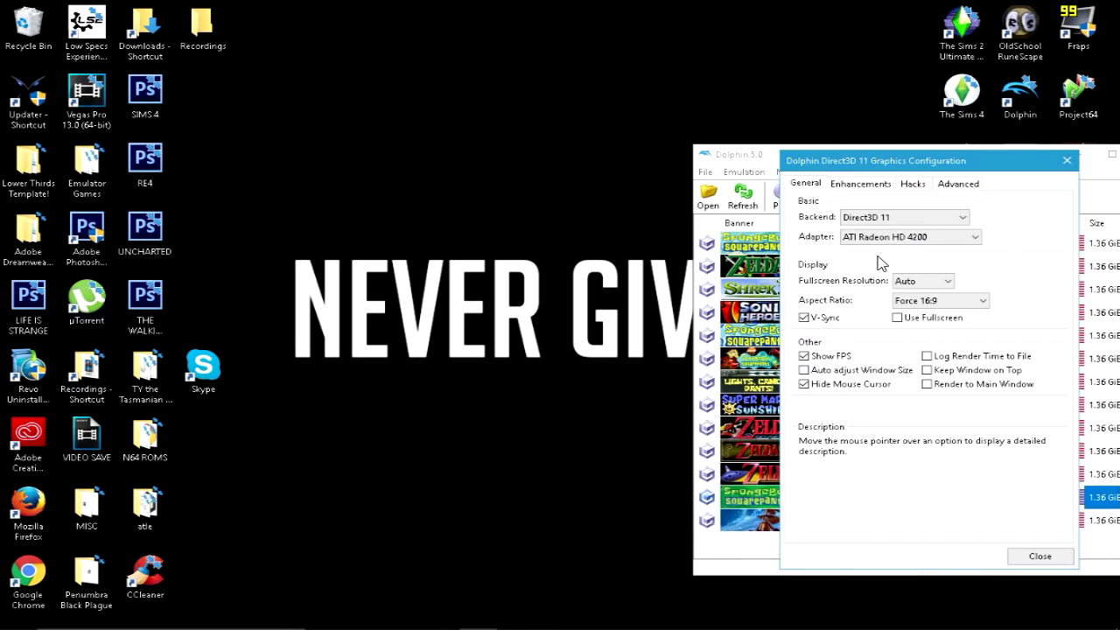
pyautogui.click(954, 186)
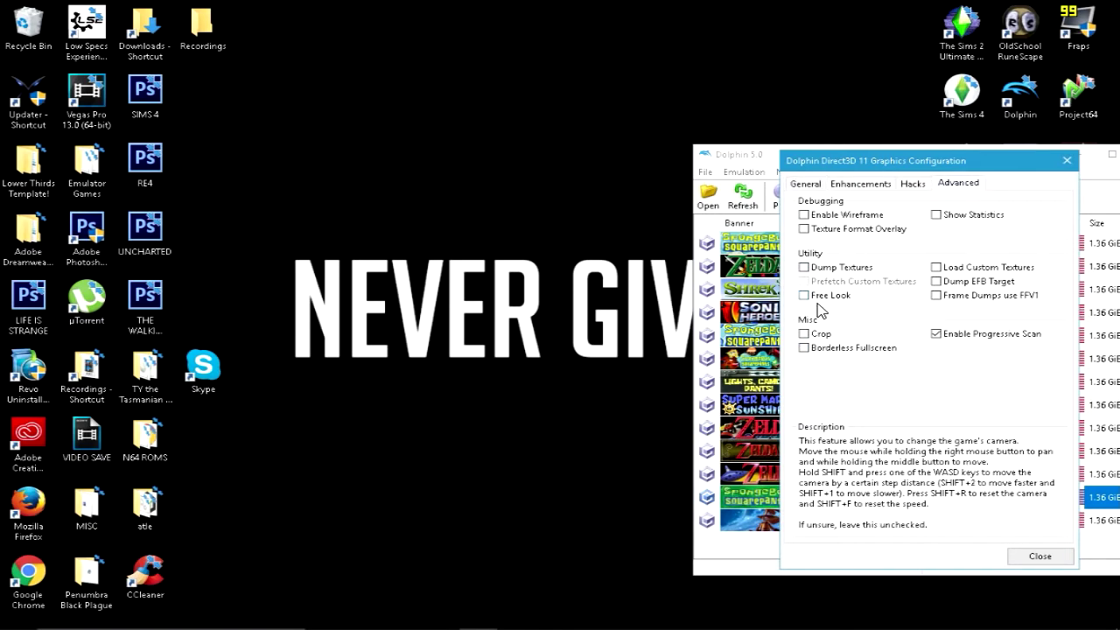
pyautogui.click(813, 337)
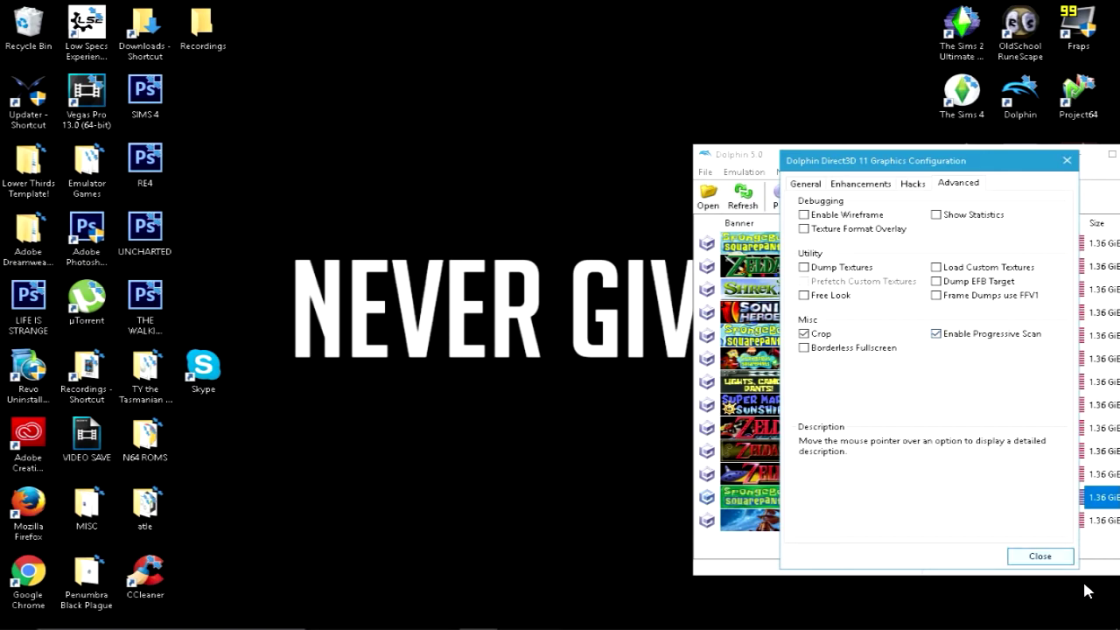
pyautogui.click(1039, 556)
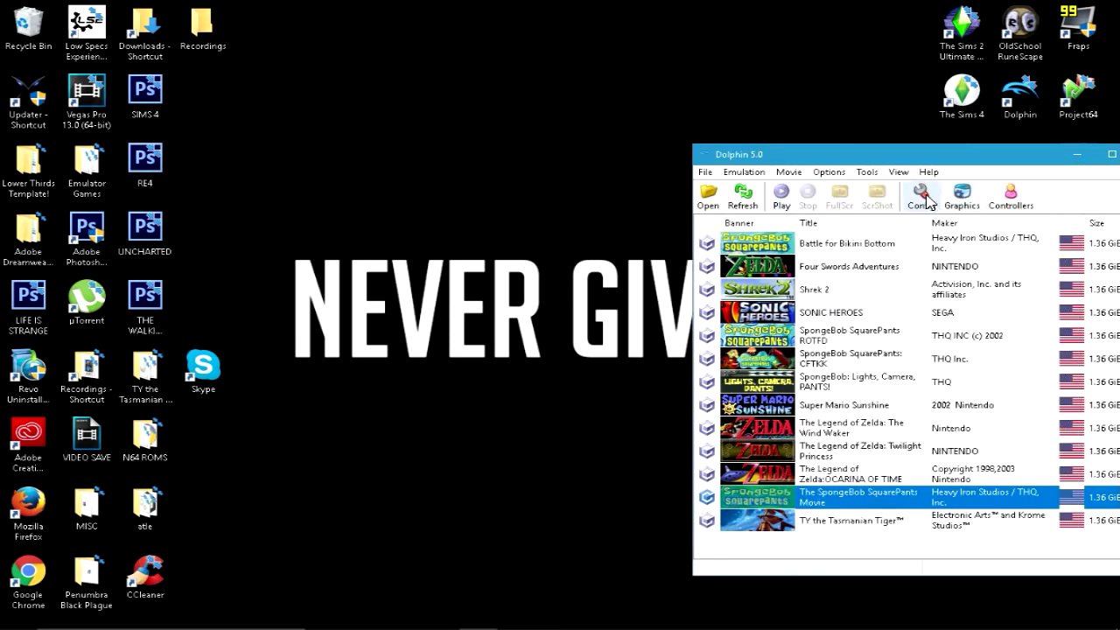
# Set Emulation frame skipping to 2
pyautogui.click(756, 178)
pyautogui.moveTo(758, 276)
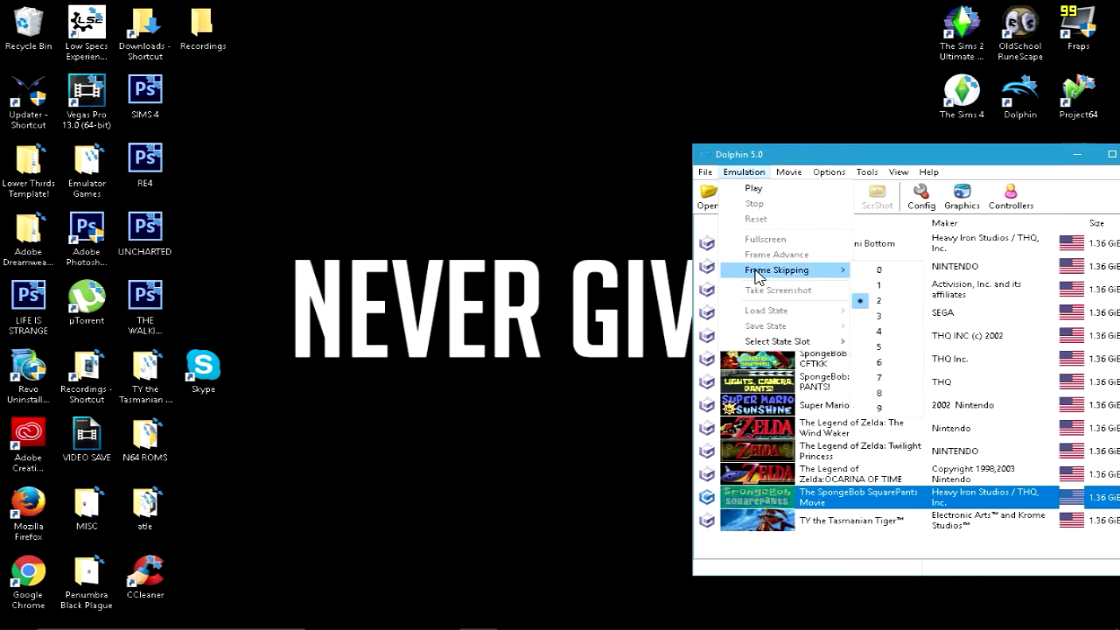
pyautogui.click(884, 301)
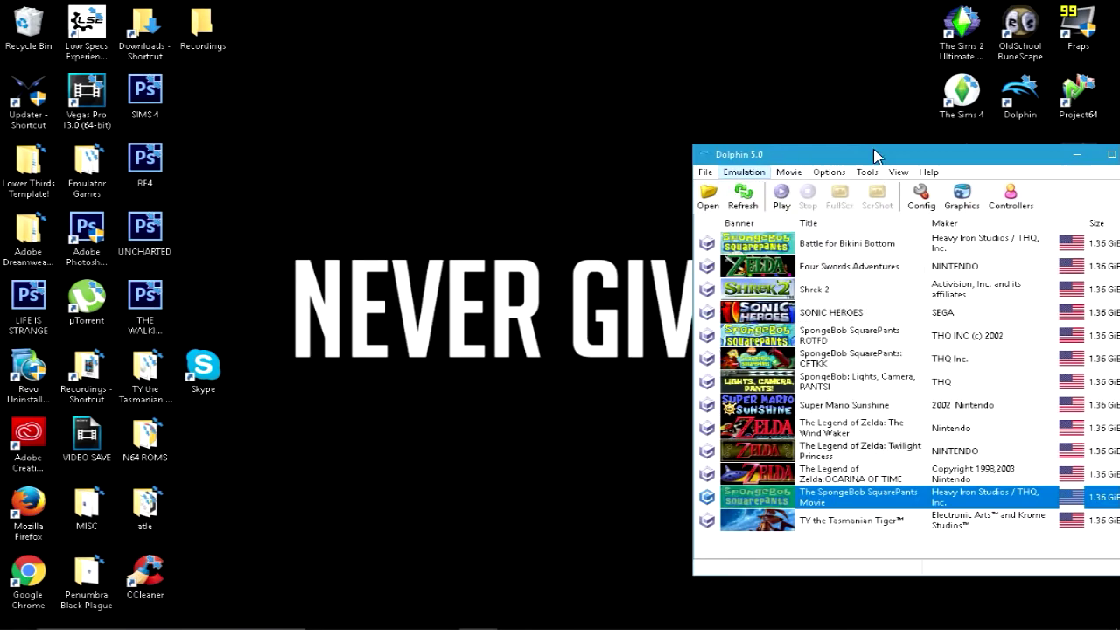
# Move the Dolphin window to the left and close the emulator
pyautogui.click(866, 171)
pyautogui.click(875, 158)
pyautogui.moveTo(880, 159); pyautogui.dragTo(433, 82)
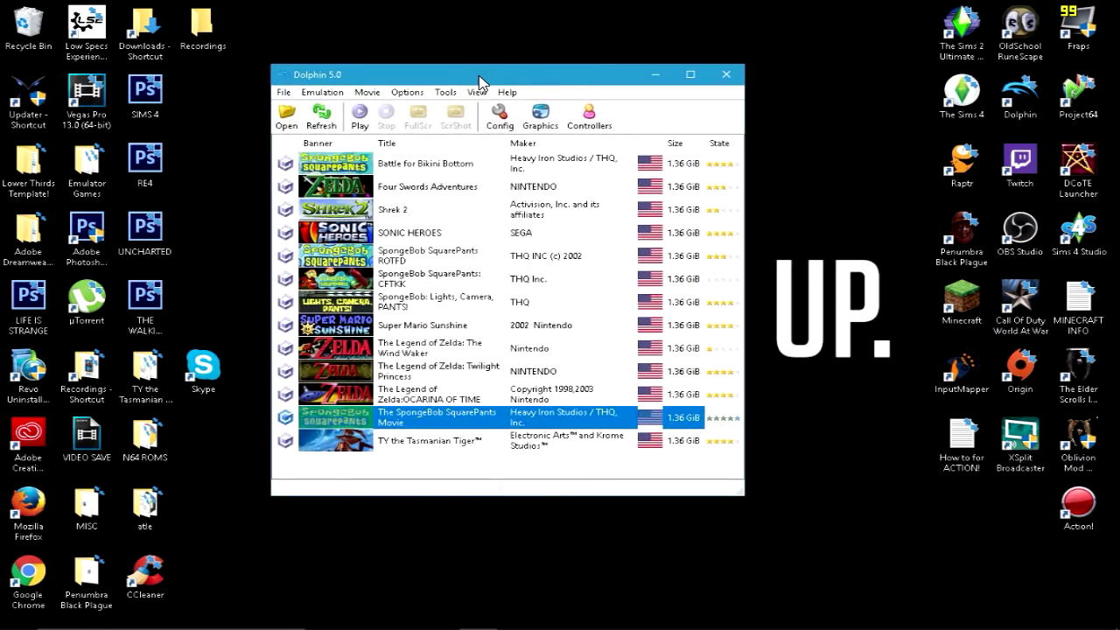
pyautogui.click(725, 75)
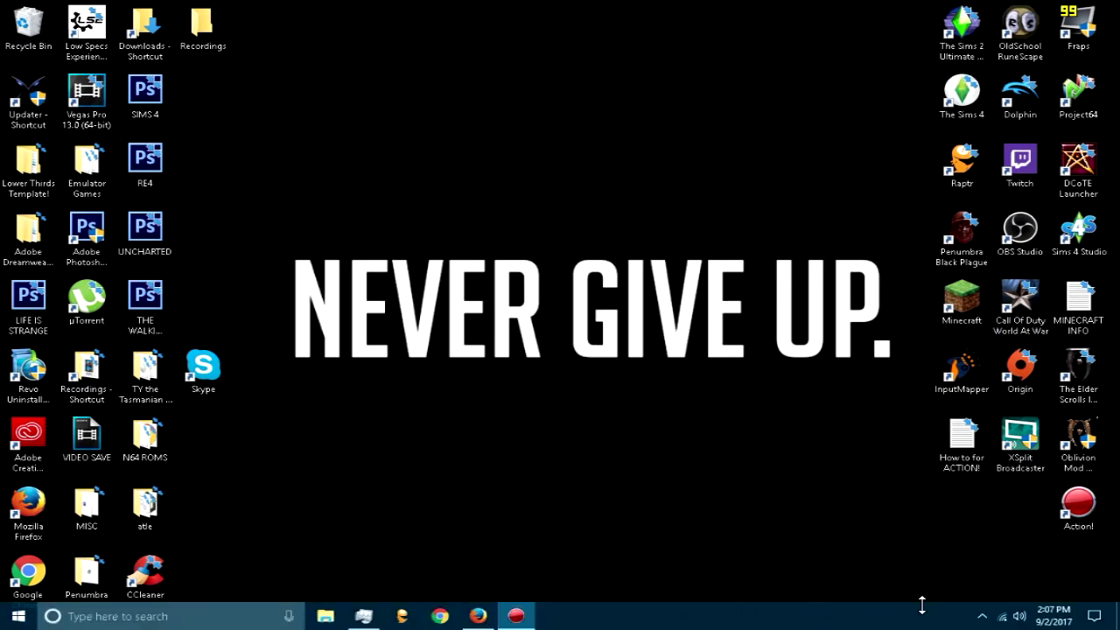
# Relaunch Dolphin from its desktop shortcut
pyautogui.click(981, 615)
pyautogui.click(787, 481)
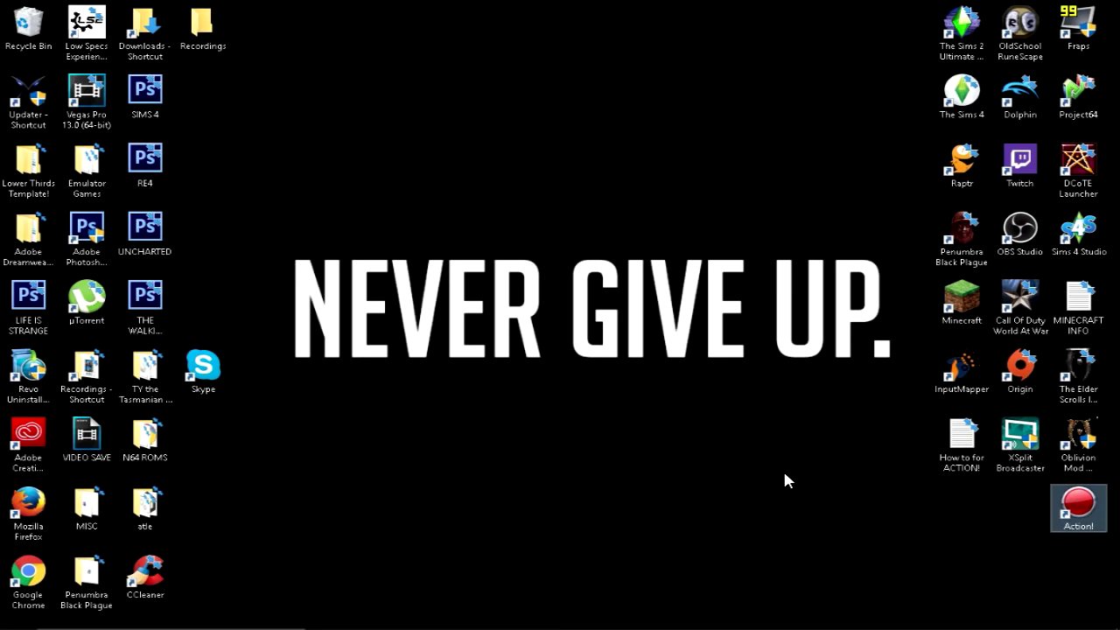
pyautogui.doubleClick(1020, 94)
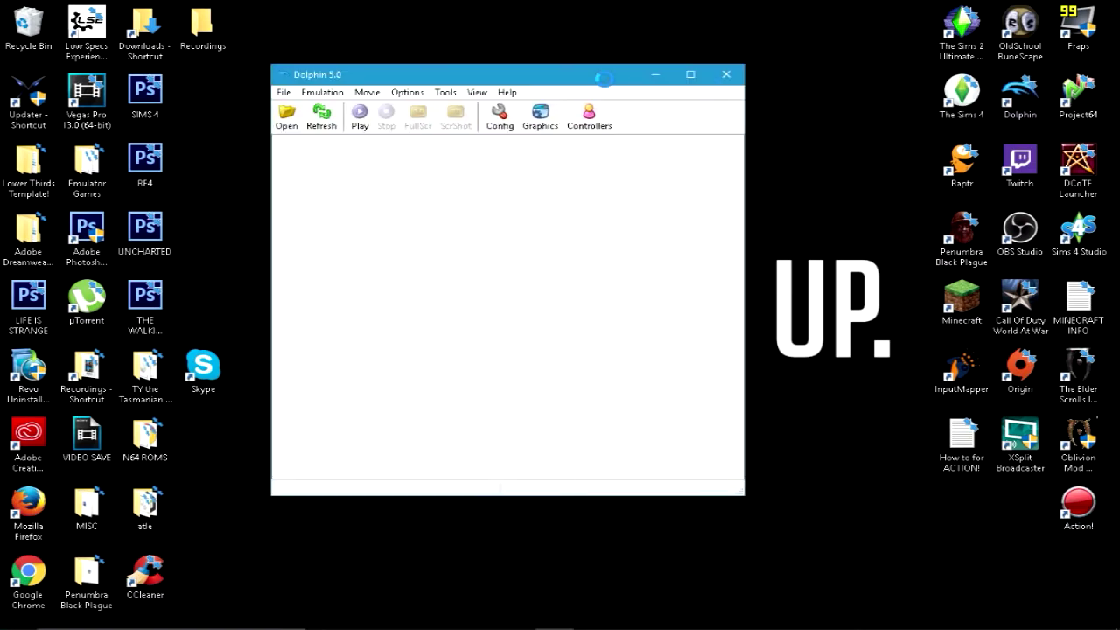
# Set frame skipping to 2 from the Emulation menu
pyautogui.click(322, 92)
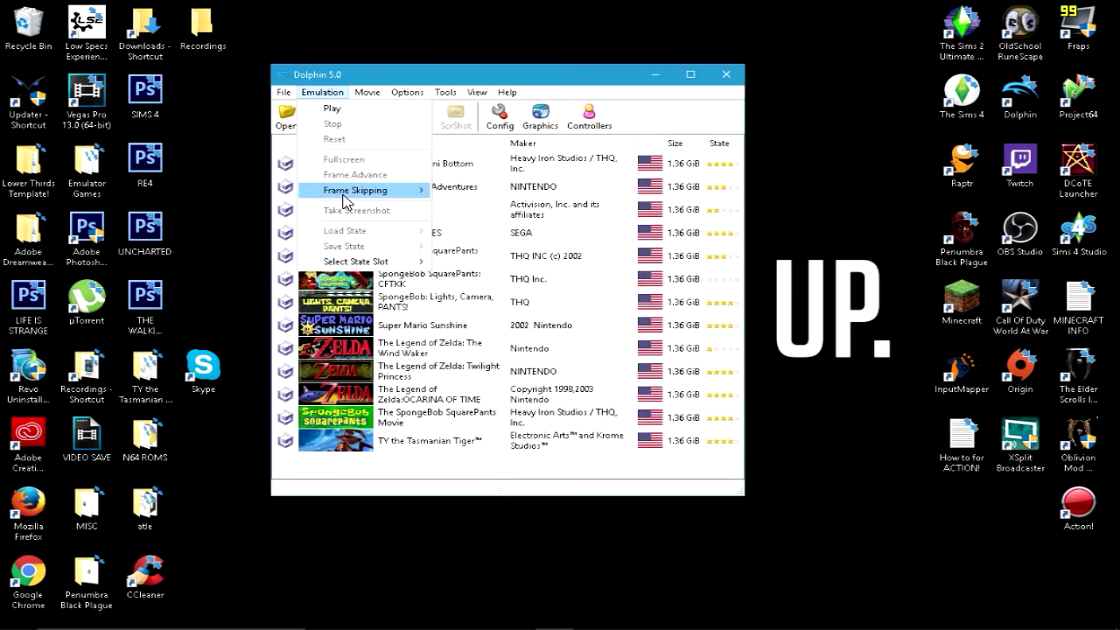
pyautogui.moveTo(343, 195)
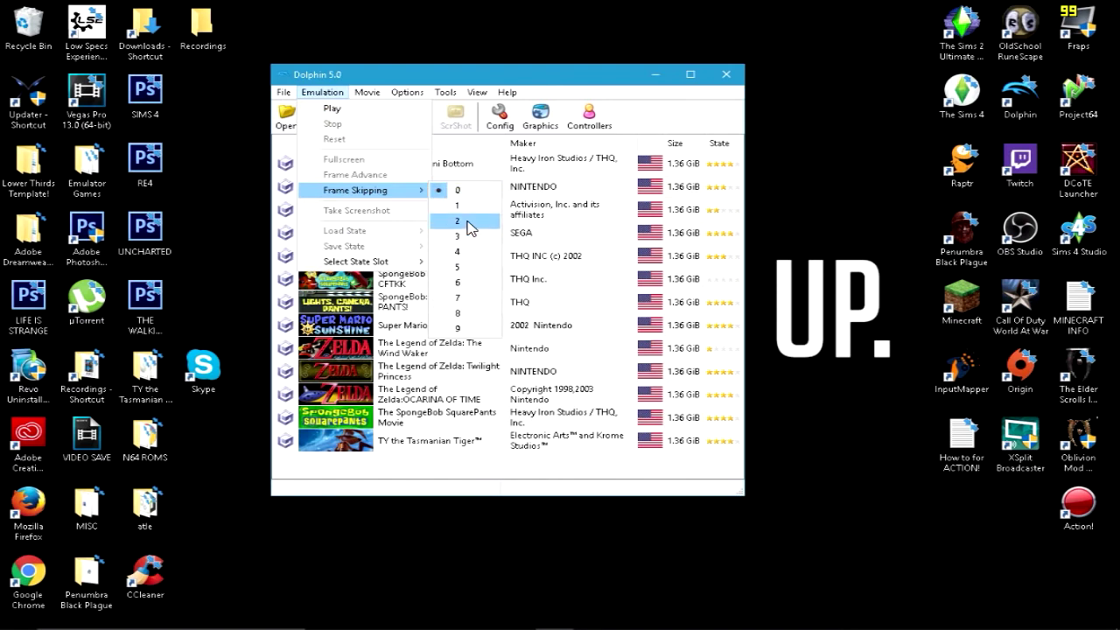
pyautogui.click(469, 224)
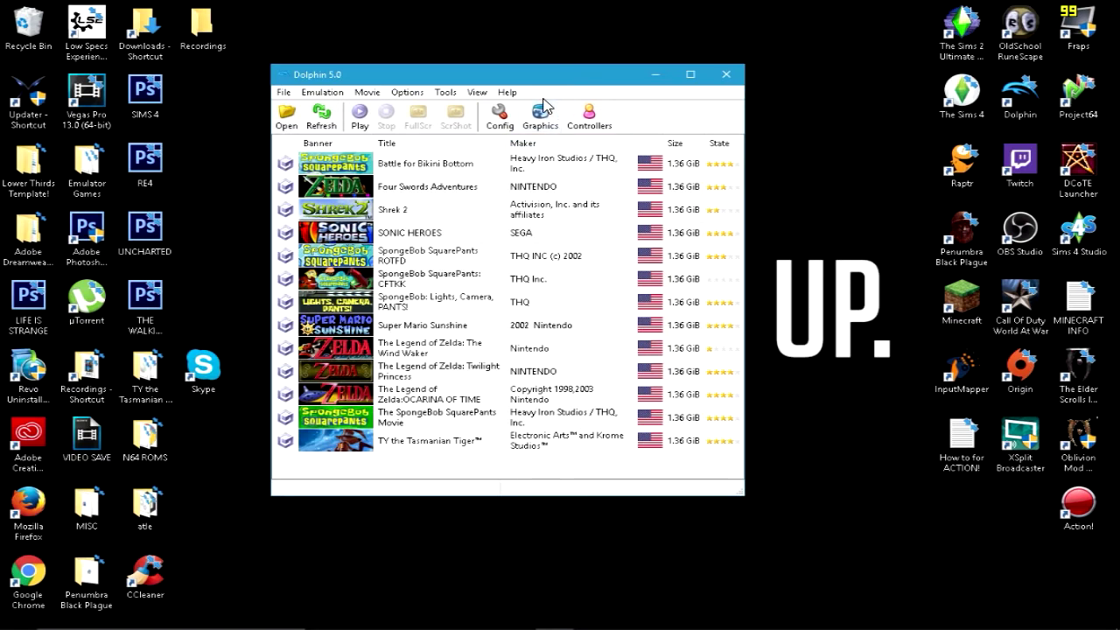
pyautogui.click(653, 82)
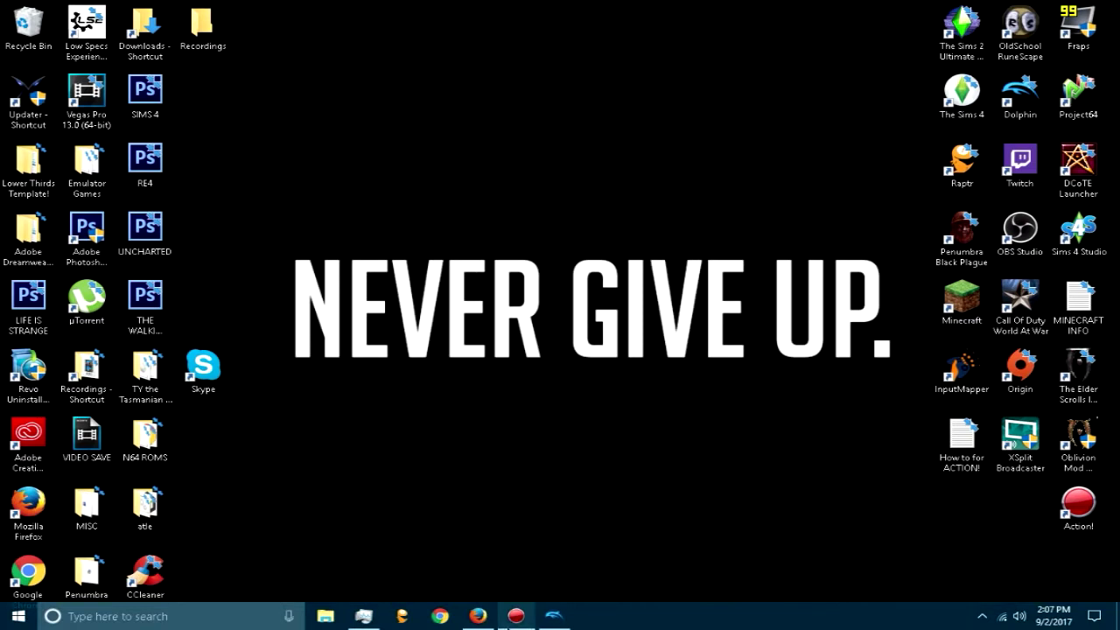
pyautogui.click(554, 615)
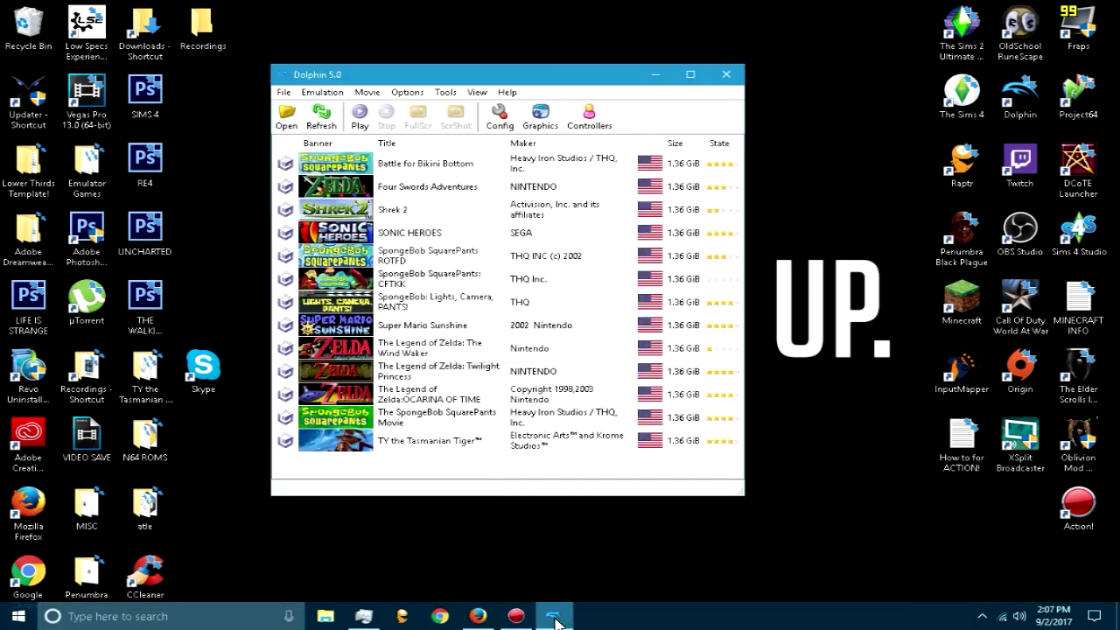
pyautogui.click(657, 76)
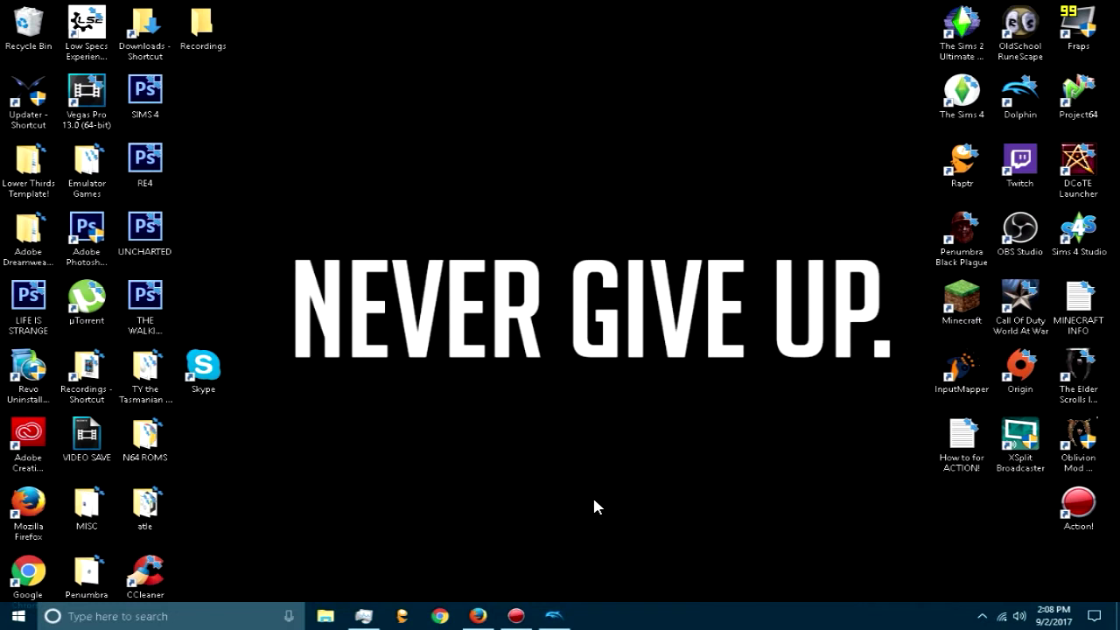
pyautogui.click(554, 616)
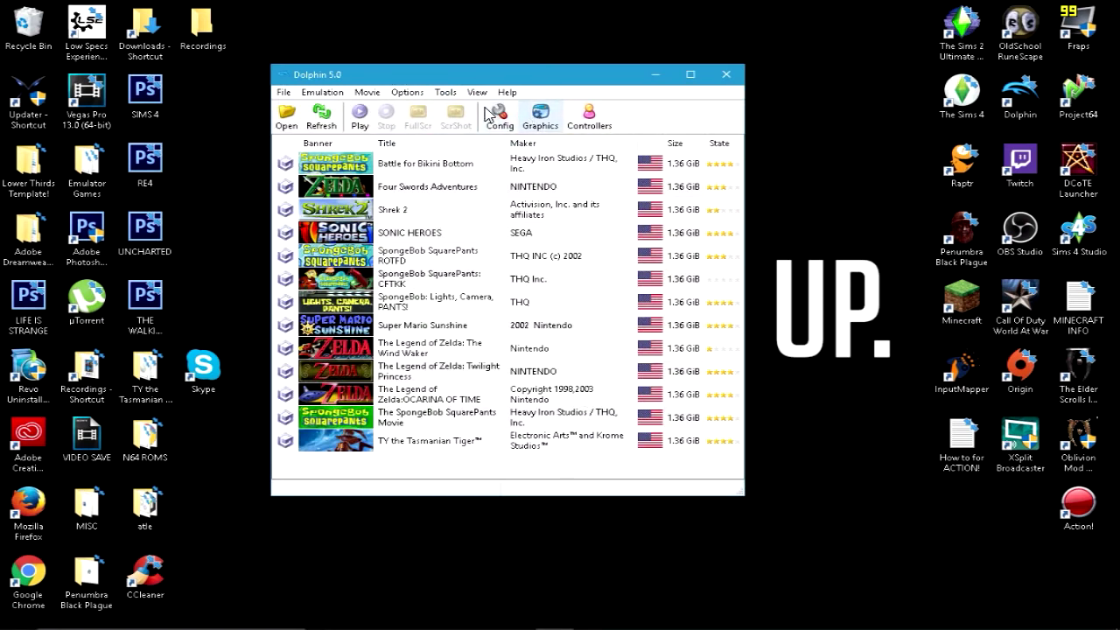
pyautogui.click(540, 122)
pyautogui.click(530, 220)
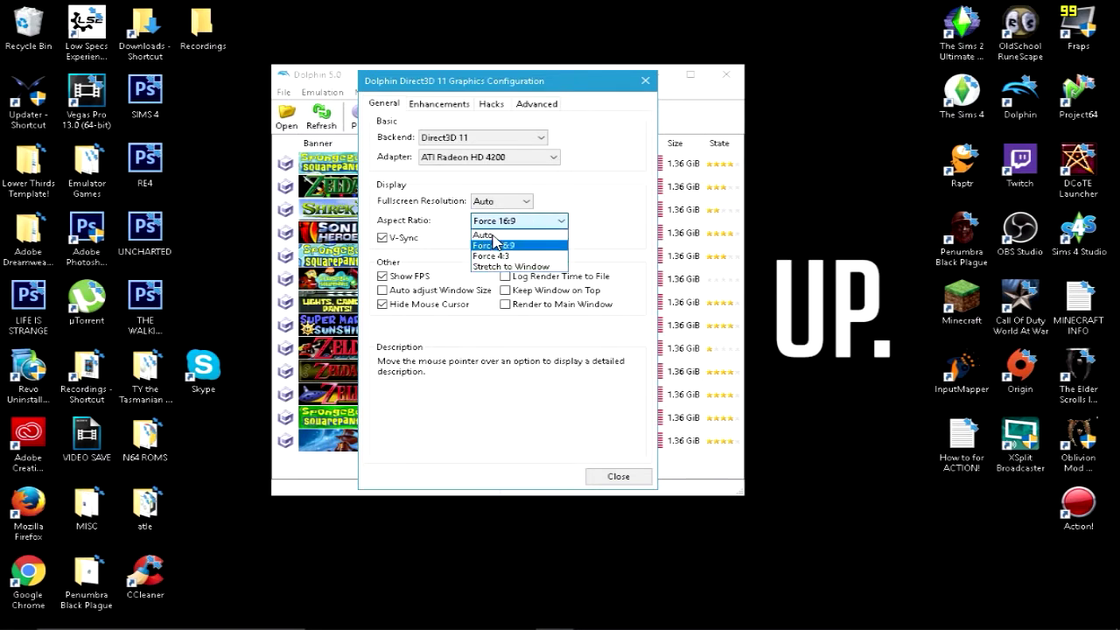
pyautogui.click(503, 205)
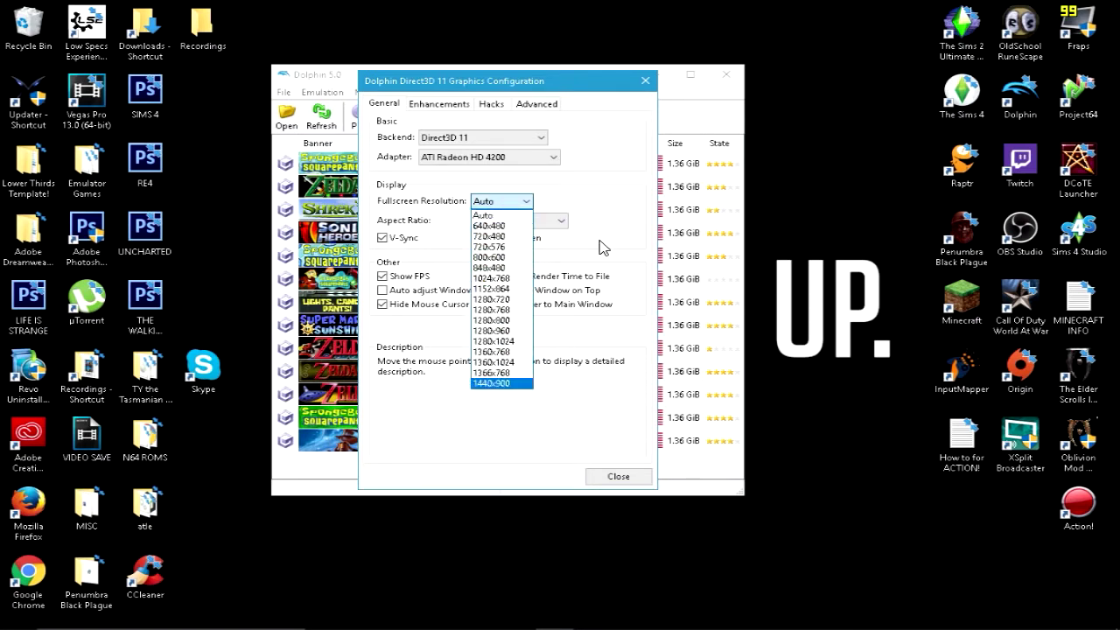
pyautogui.click(631, 195)
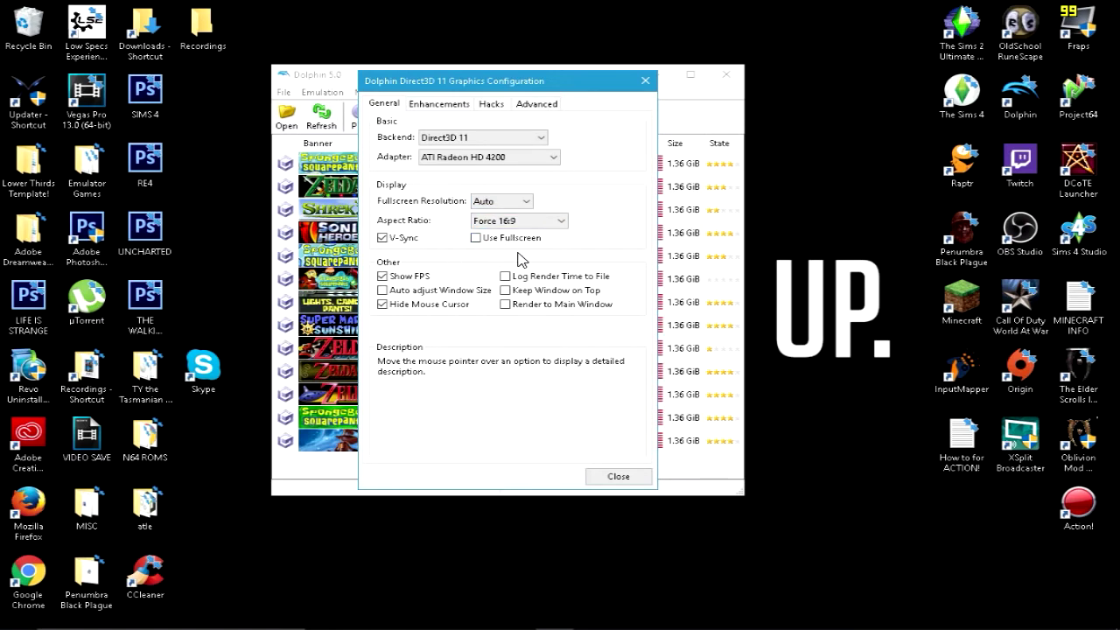
pyautogui.click(491, 103)
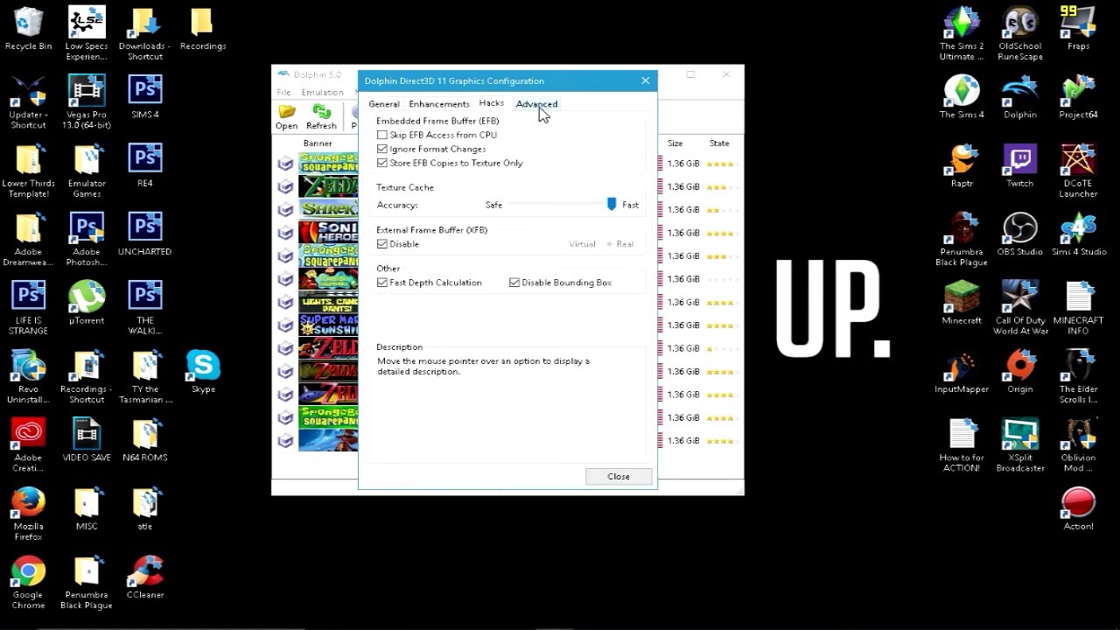
pyautogui.click(610, 475)
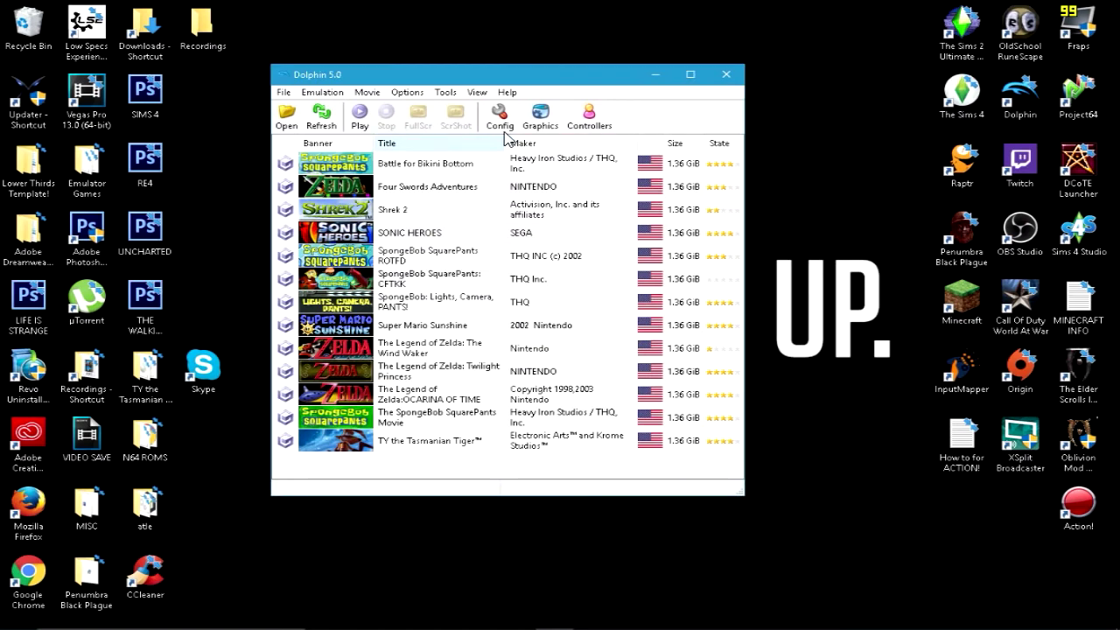
# Open Config and browse the Advanced, GameCube, Audio, Interface and General tabs
pyautogui.click(499, 116)
pyautogui.click(614, 131)
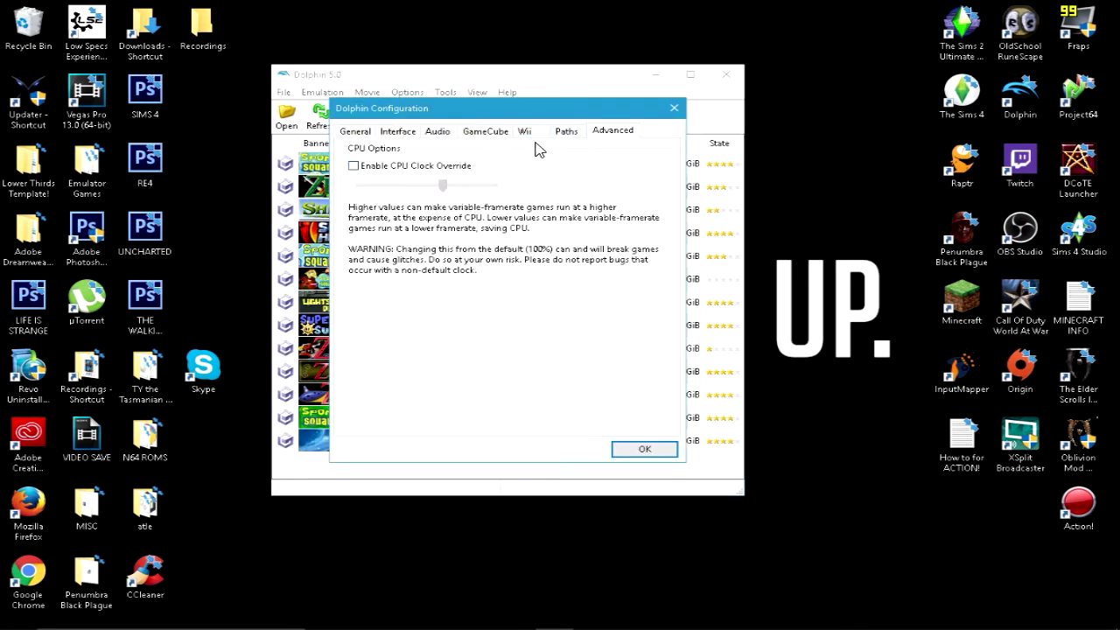
pyautogui.click(492, 131)
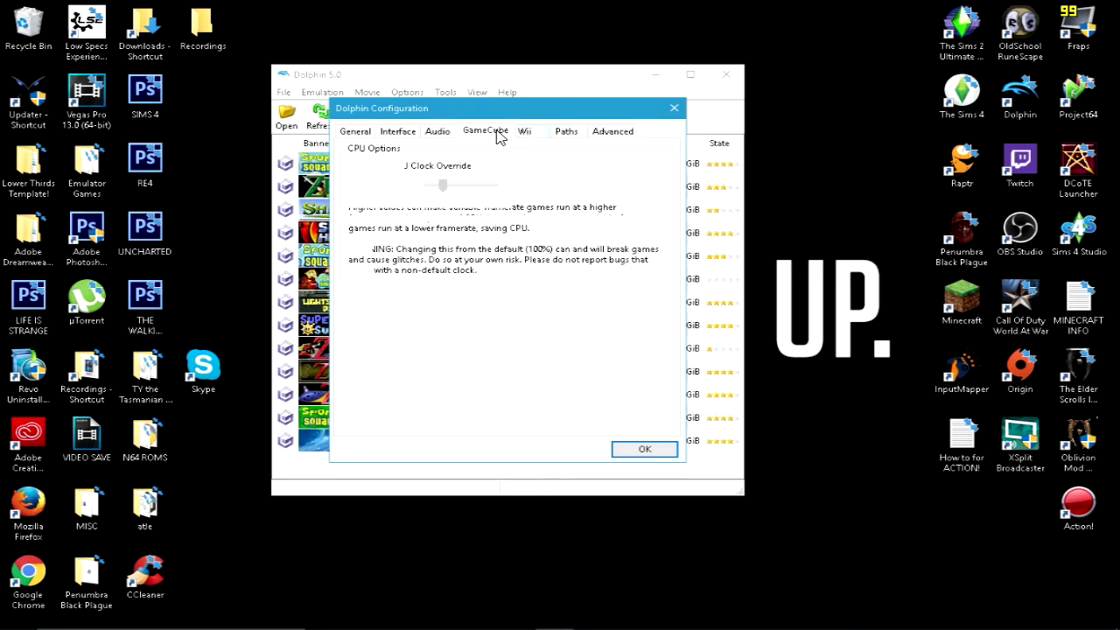
pyautogui.click(441, 136)
pyautogui.click(395, 134)
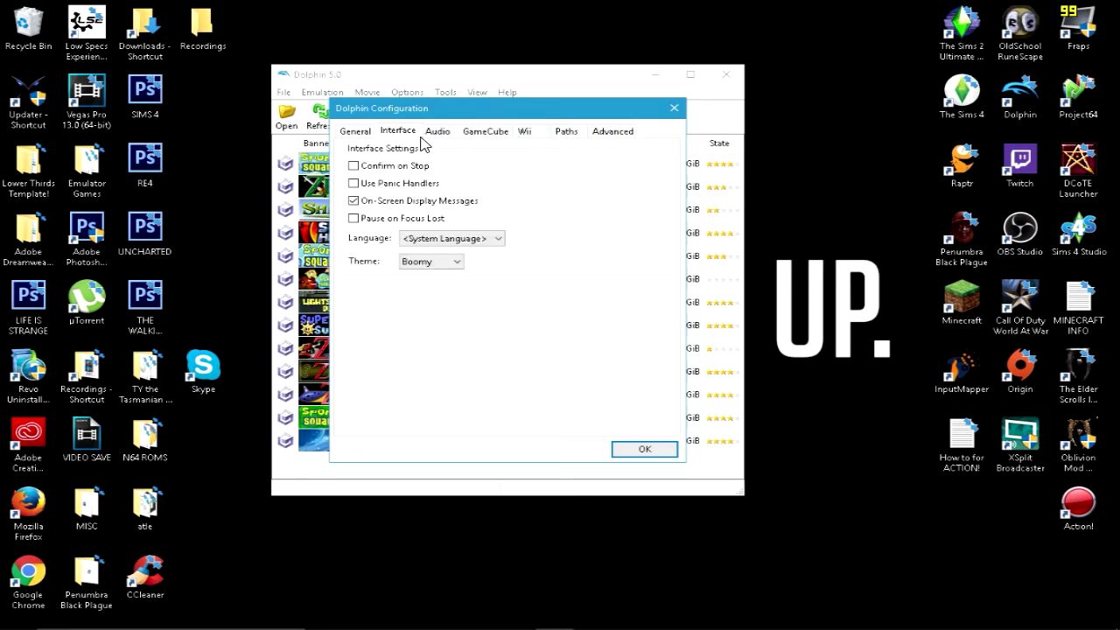
pyautogui.click(435, 133)
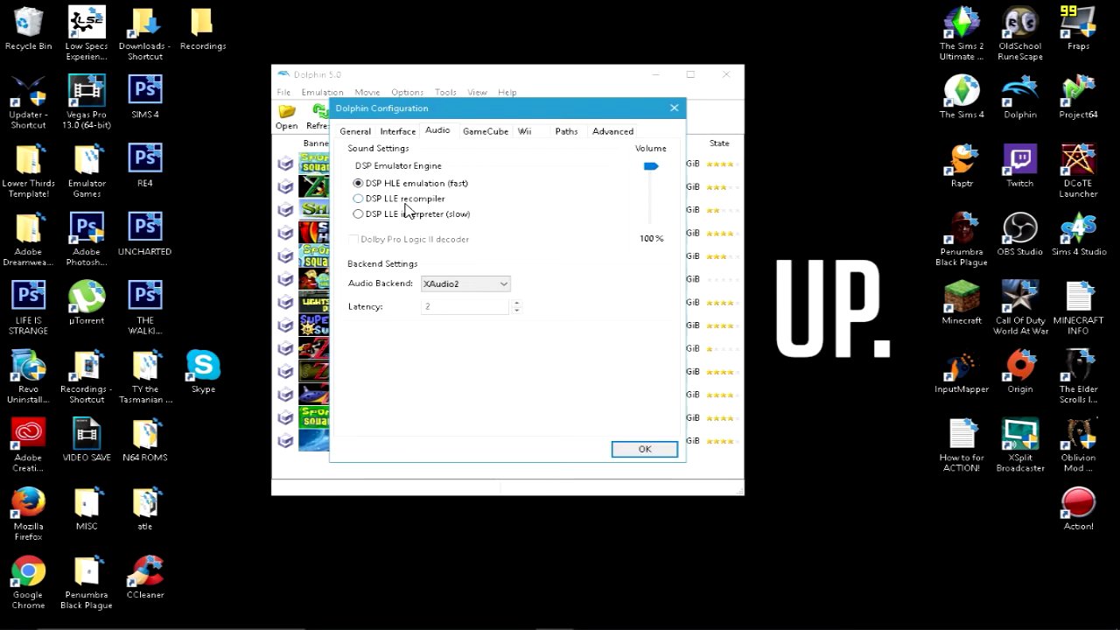
pyautogui.click(371, 133)
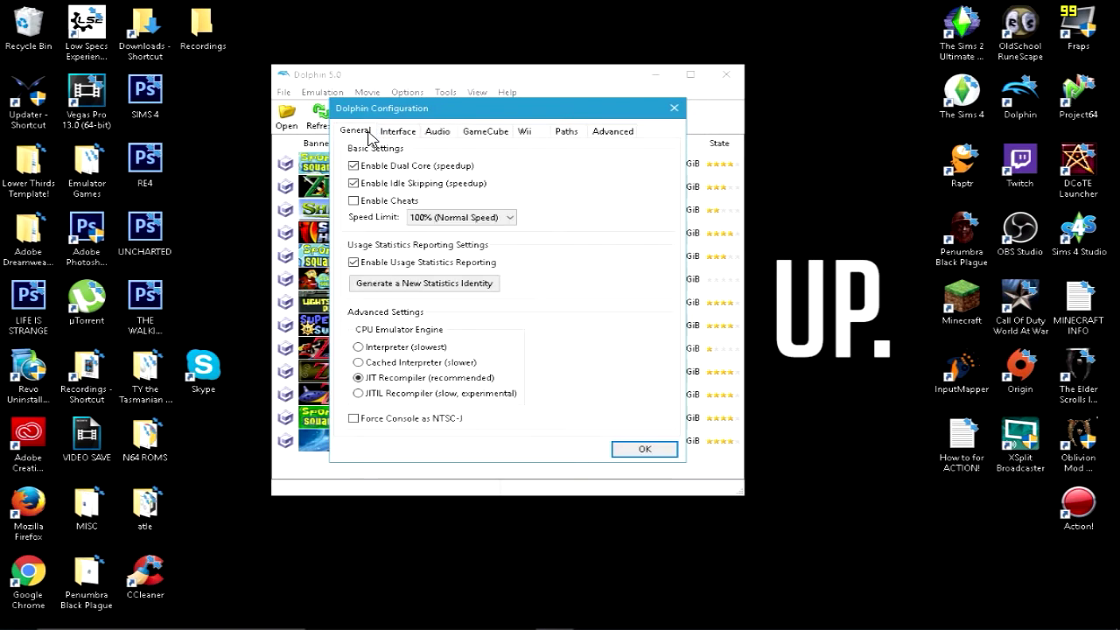
# Check the Speed Limit choices, keep 100% (Normal Speed), view Interface, then confirm with OK
pyautogui.click(425, 219)
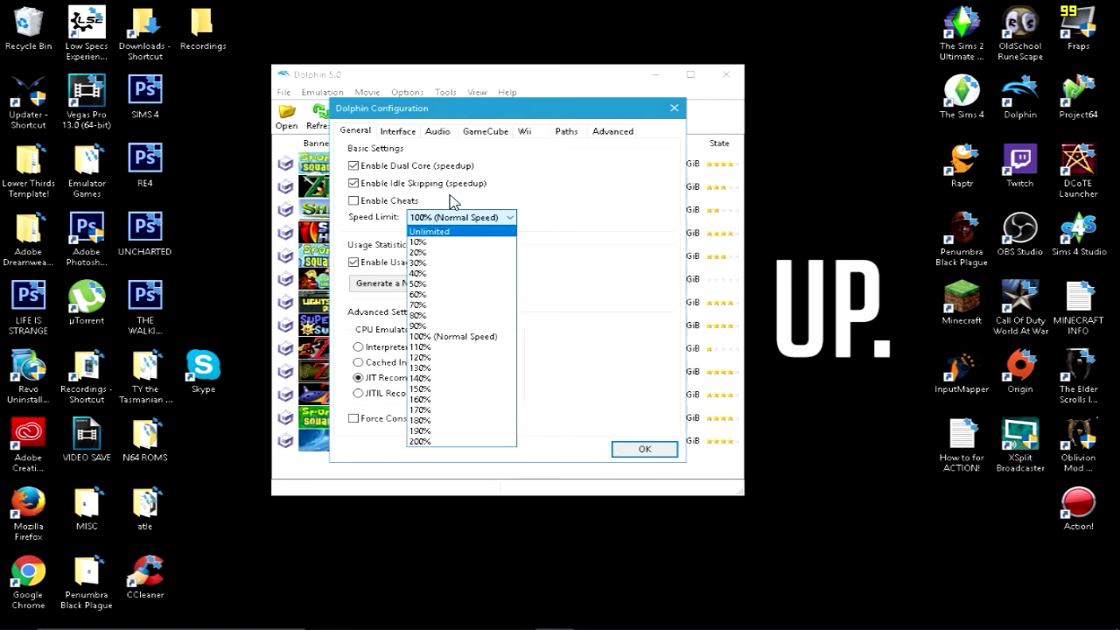
pyautogui.click(452, 204)
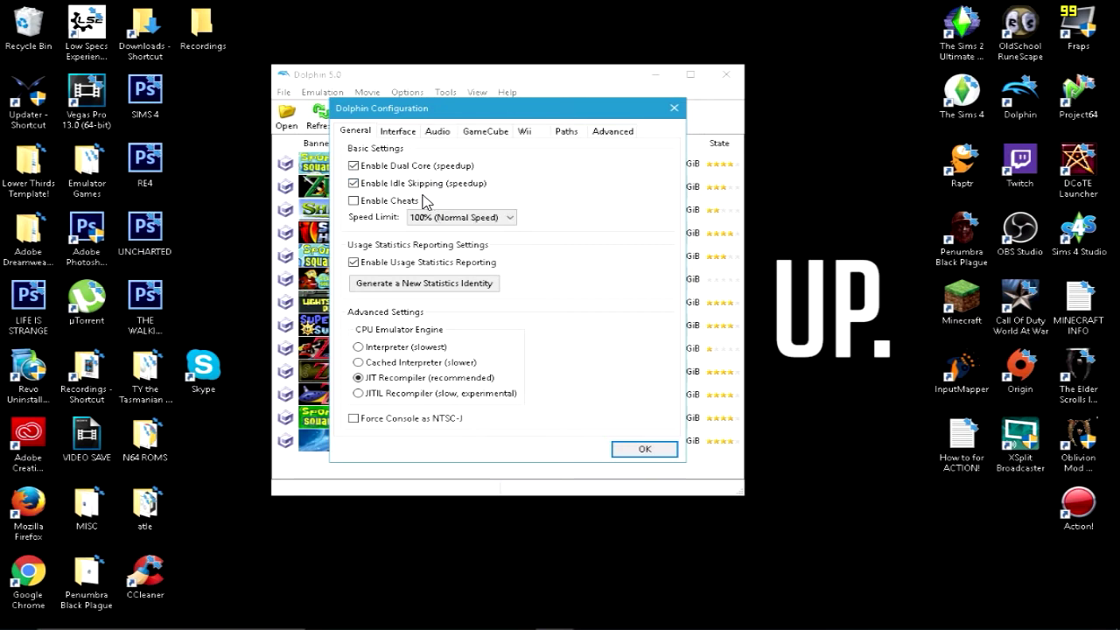
pyautogui.click(428, 217)
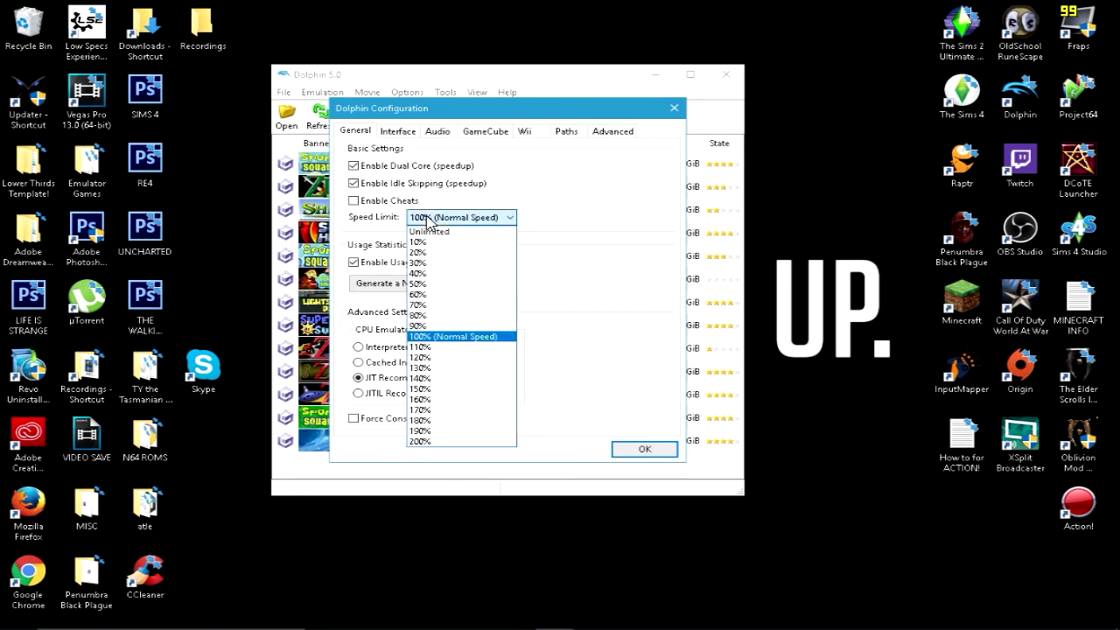
pyautogui.click(540, 194)
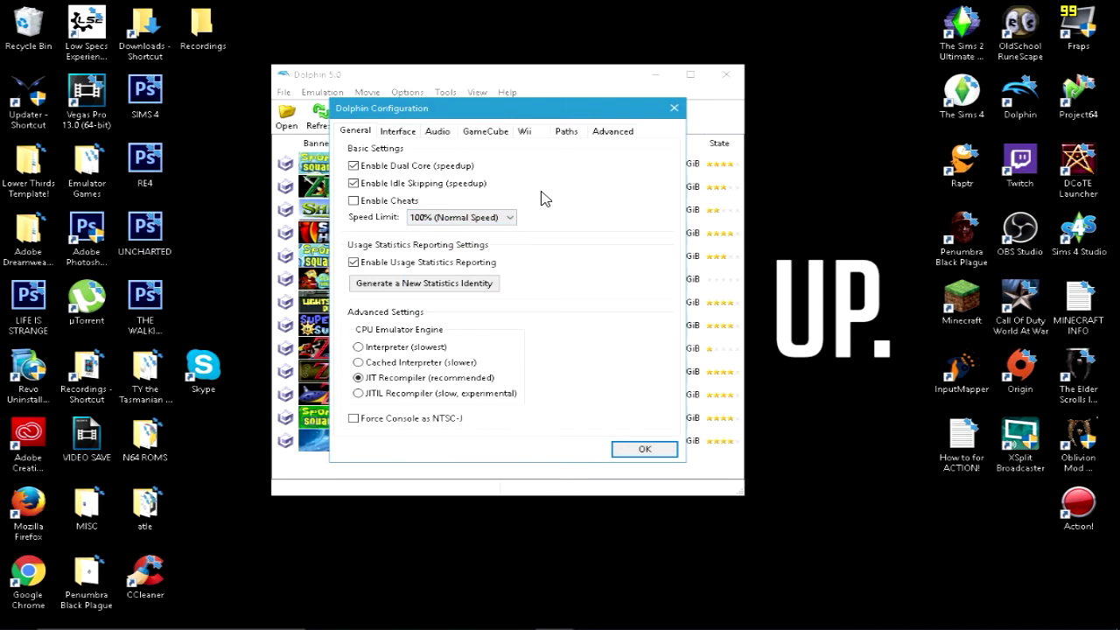
pyautogui.click(429, 218)
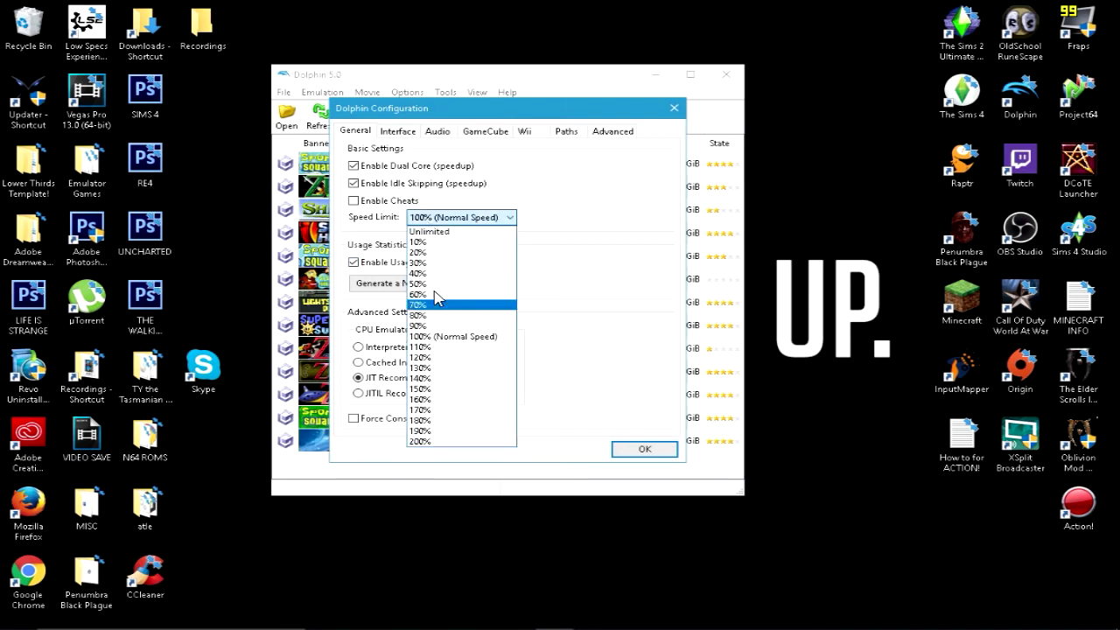
pyautogui.click(415, 217)
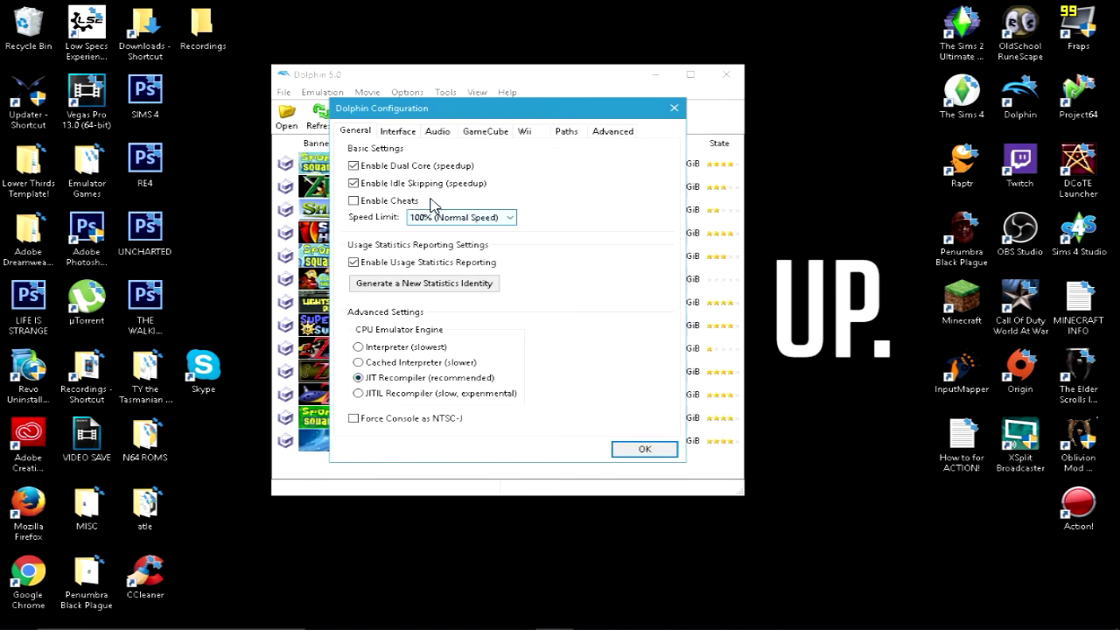
pyautogui.click(398, 131)
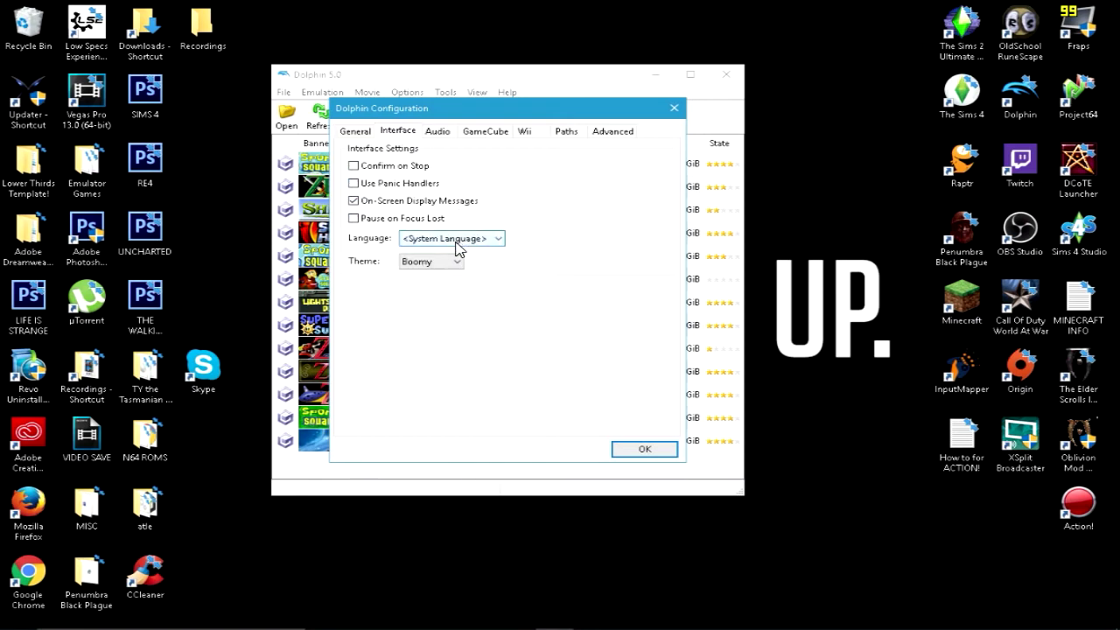
pyautogui.click(662, 450)
# Open the Graphics settings on the Enhancements tab
pyautogui.click(328, 97)
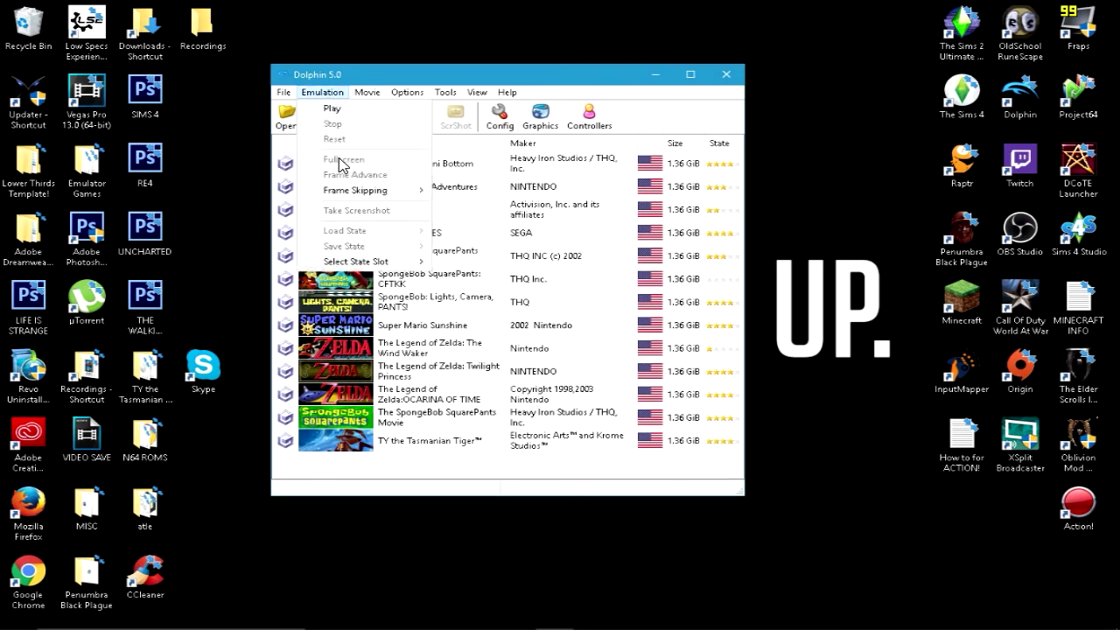
pyautogui.click(542, 123)
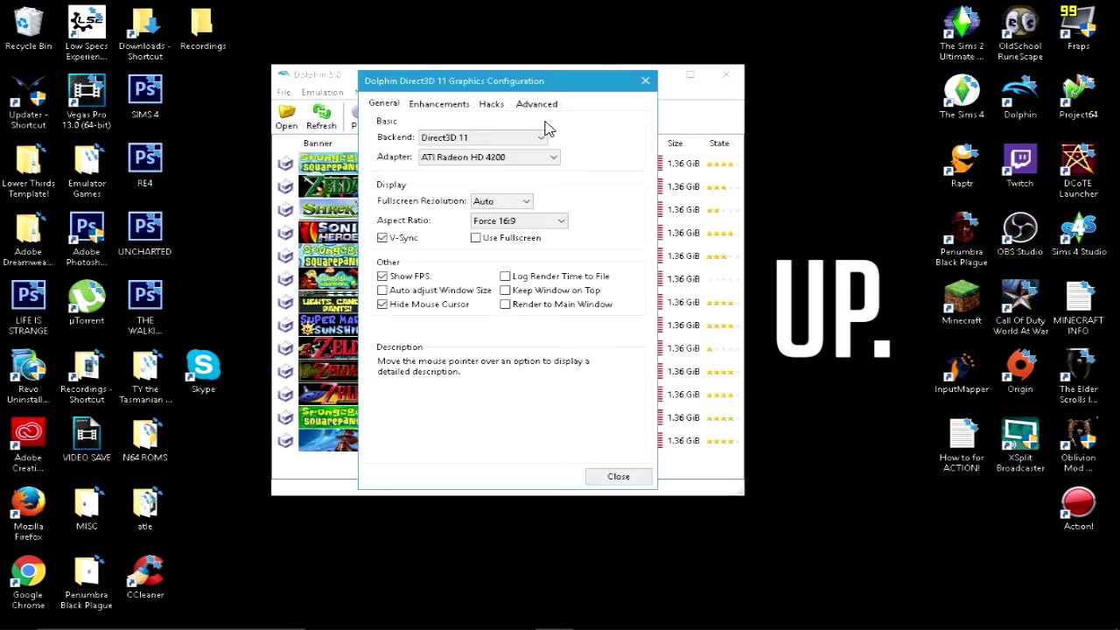
pyautogui.click(462, 103)
# Keep anisotropic filtering at 16x and internal resolution at Native (640x528), then close
pyautogui.click(495, 180)
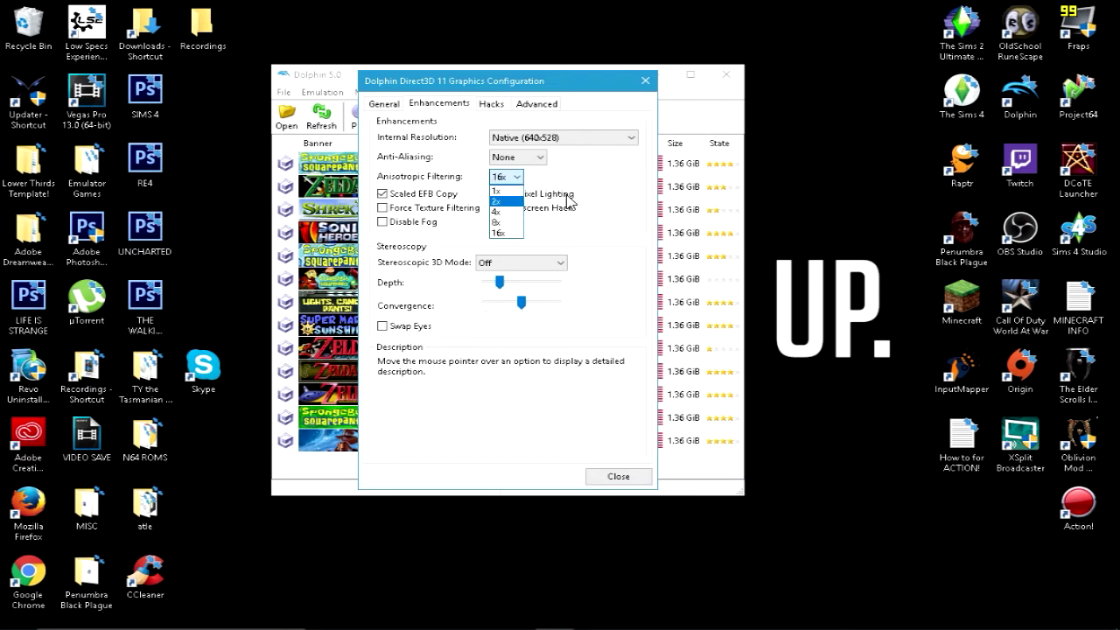
pyautogui.click(603, 189)
pyautogui.click(564, 138)
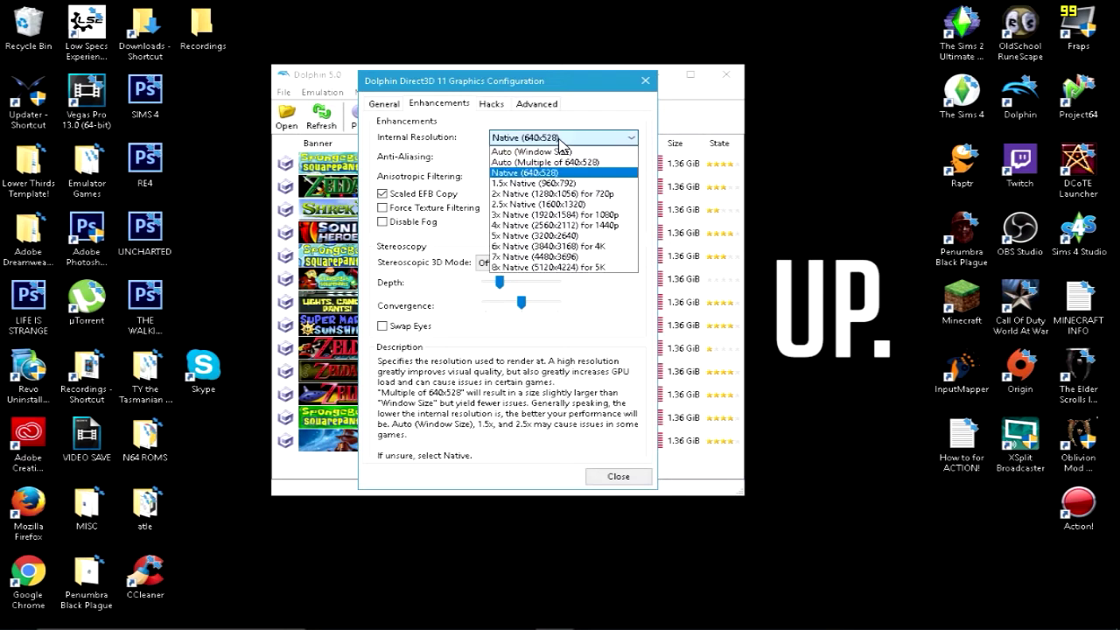
pyautogui.click(636, 105)
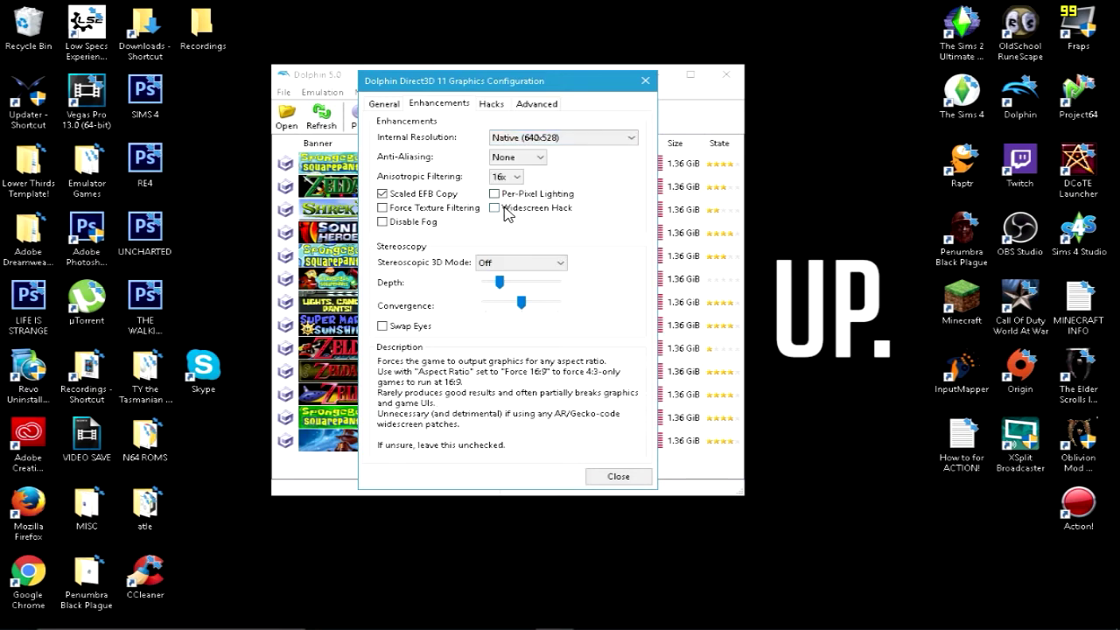
pyautogui.click(633, 480)
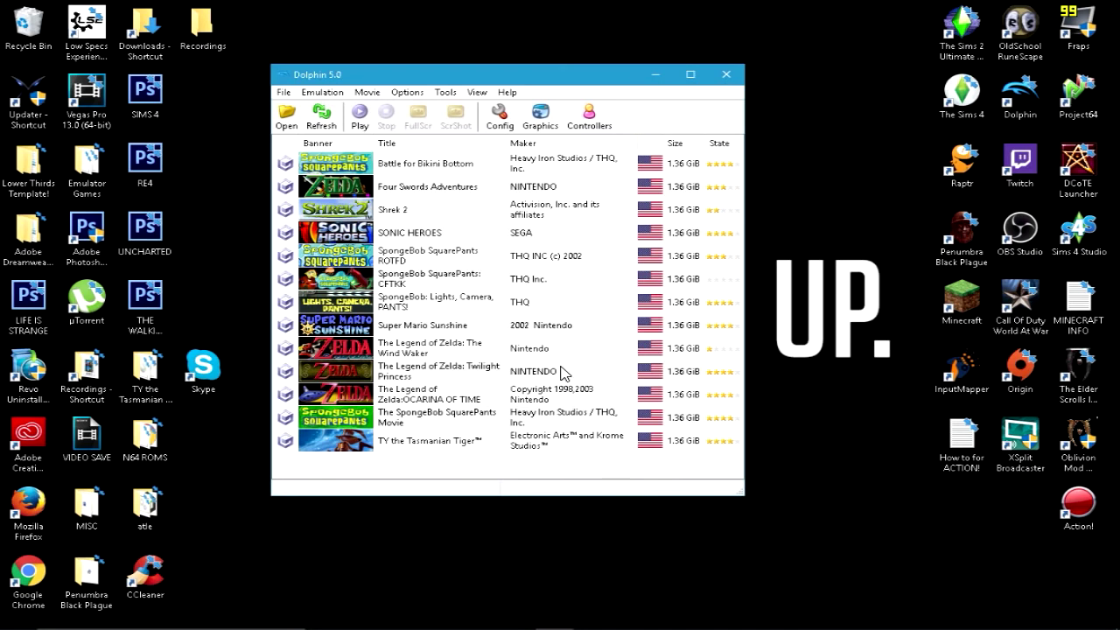